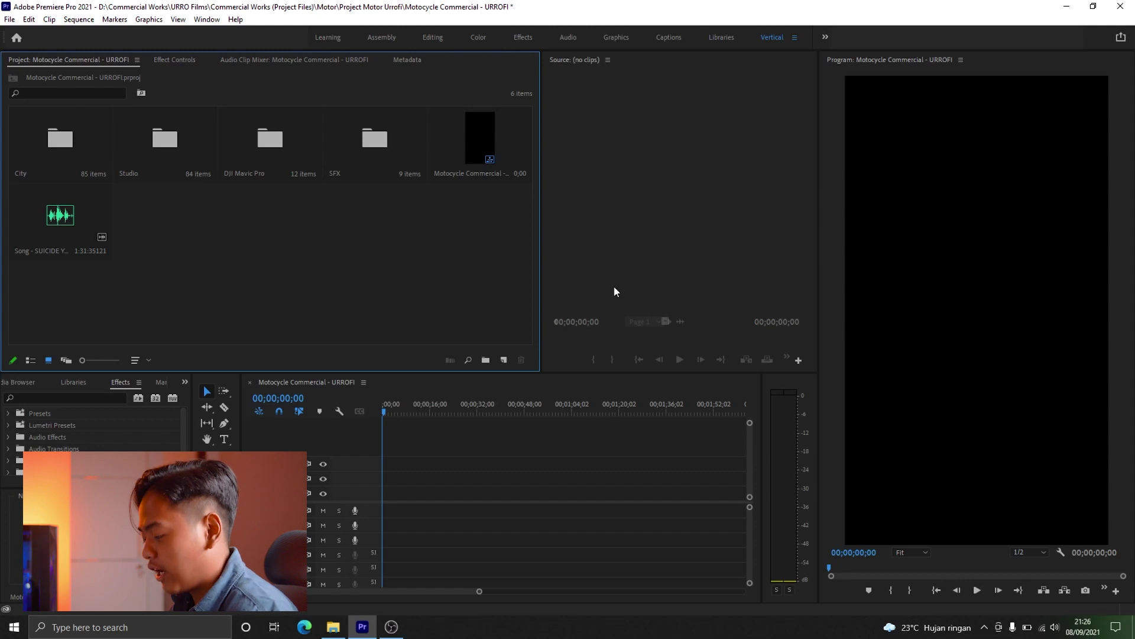
- Look through the footage in the City bin and preview P1013542.MOV from the Studio bin in an enlarged view
{"action": "double_click", "coordinate": [66, 131]}
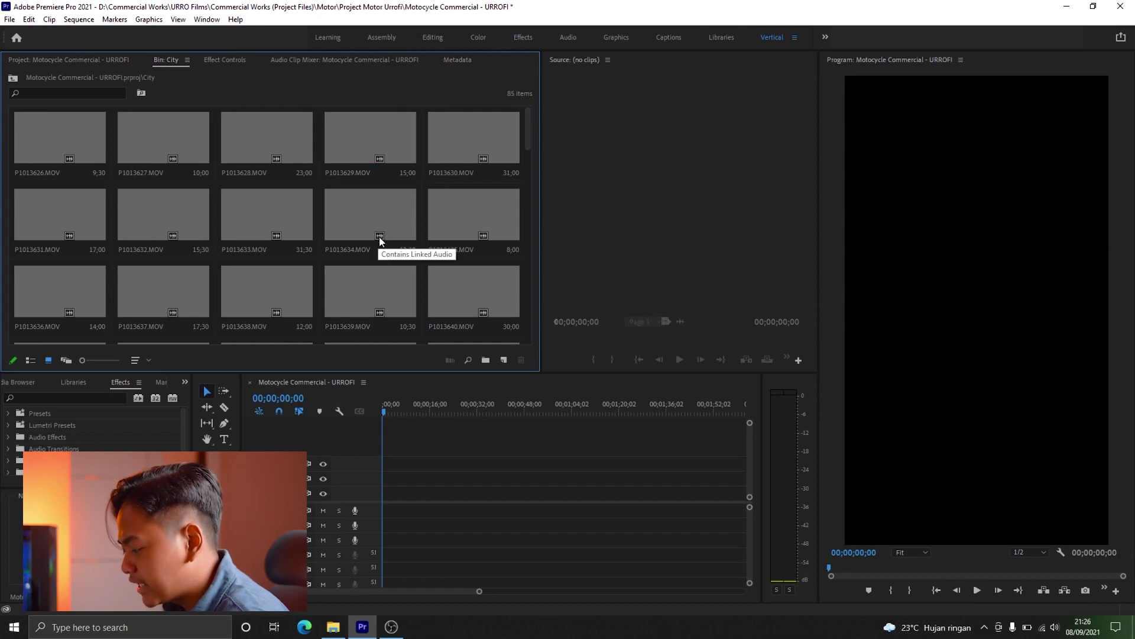
{"action": "scroll", "coordinate": [366, 208], "scroll_direction": "down", "scroll_amount": 3}
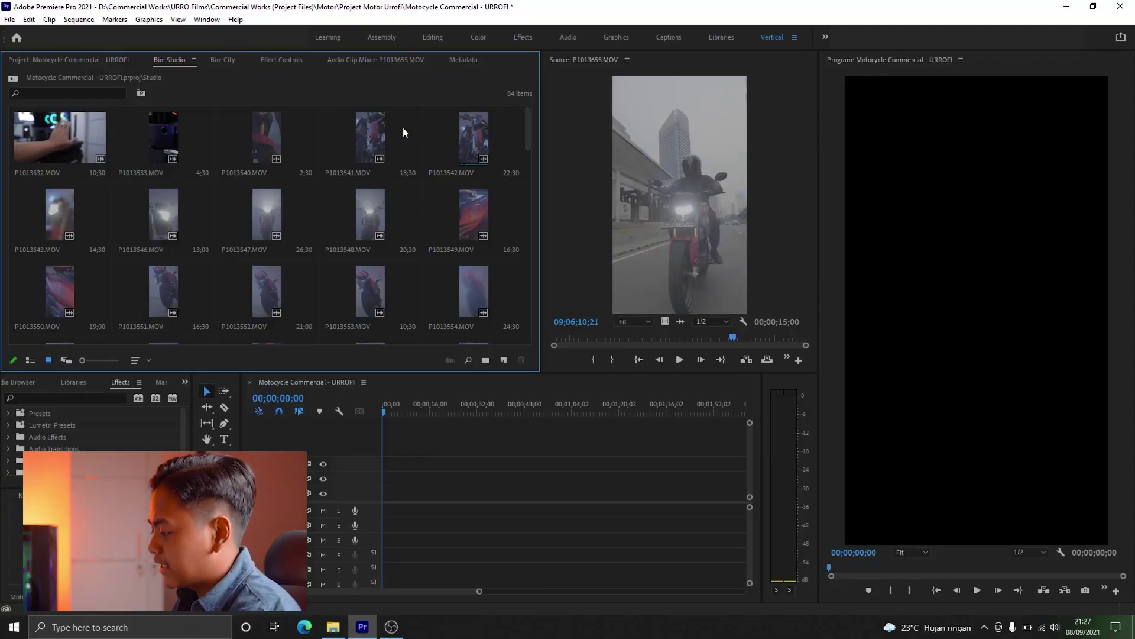
{"action": "double_click", "coordinate": [464, 129]}
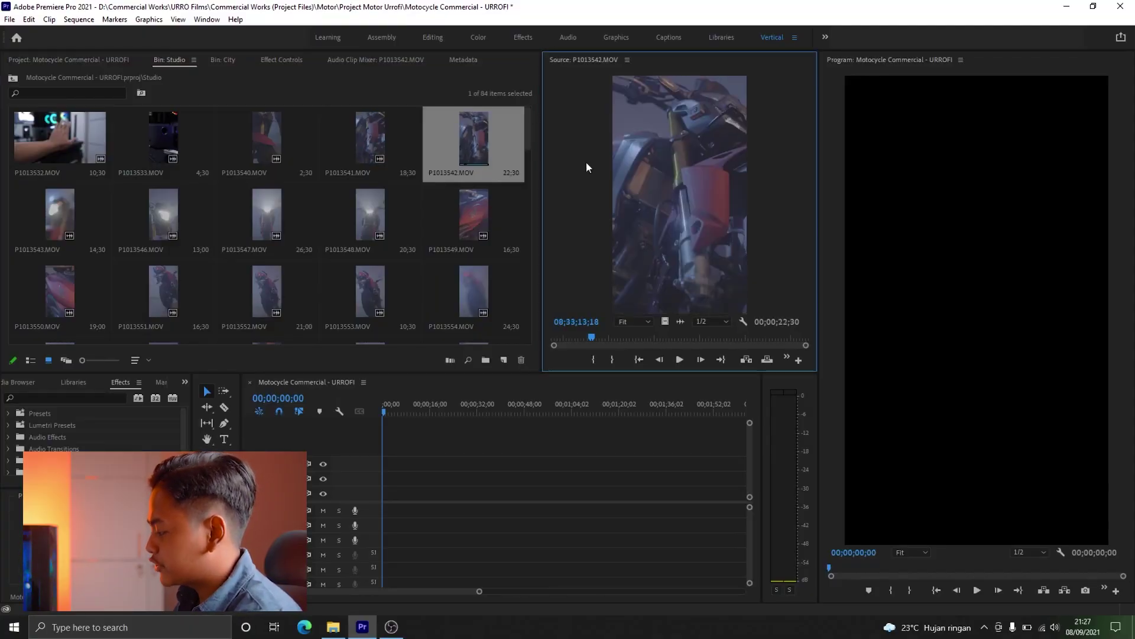
{"action": "key", "text": "grave"}
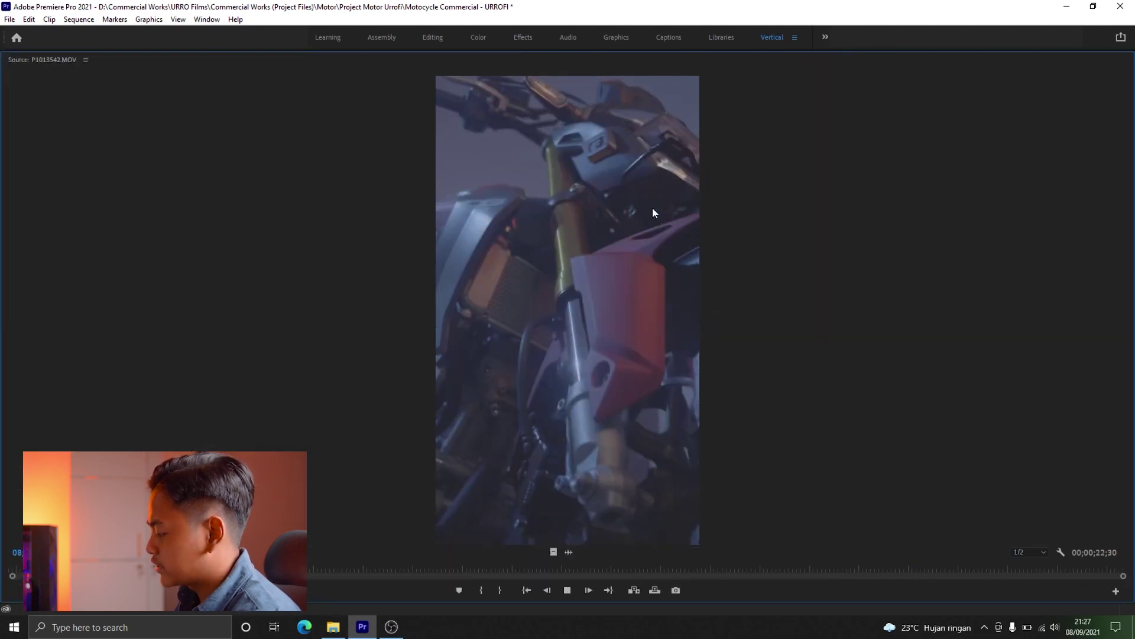
{"action": "key", "text": "space"}
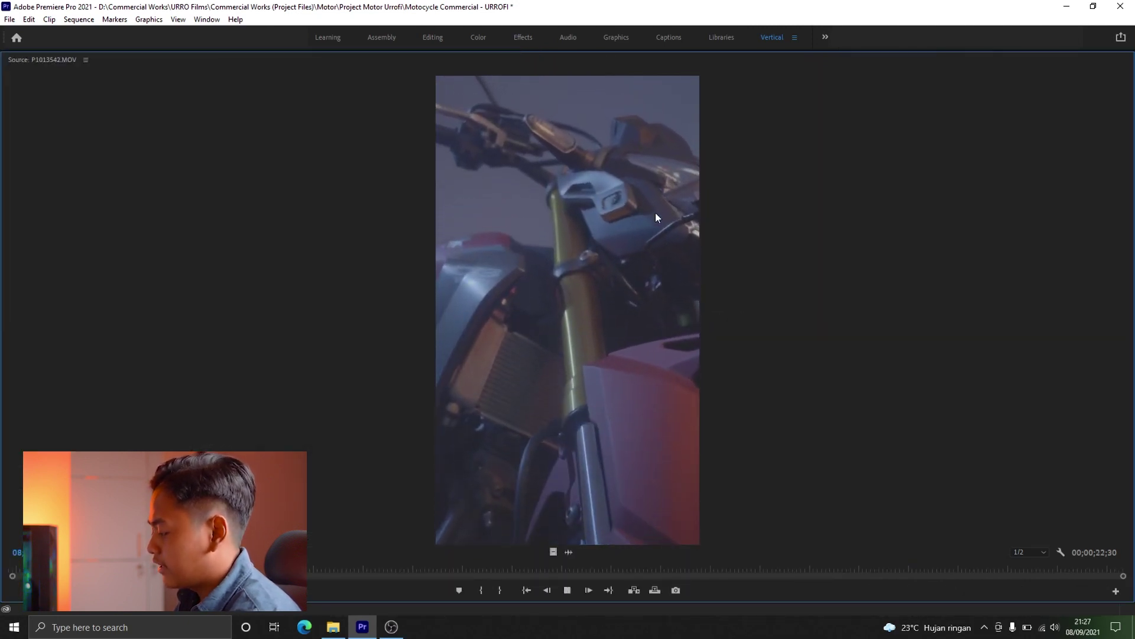
- Listen to the SUICIDE YEAR song and check recordings 210830-006, 210830-005 and 210830-001 in the SFX bin
{"action": "key", "text": "space"}
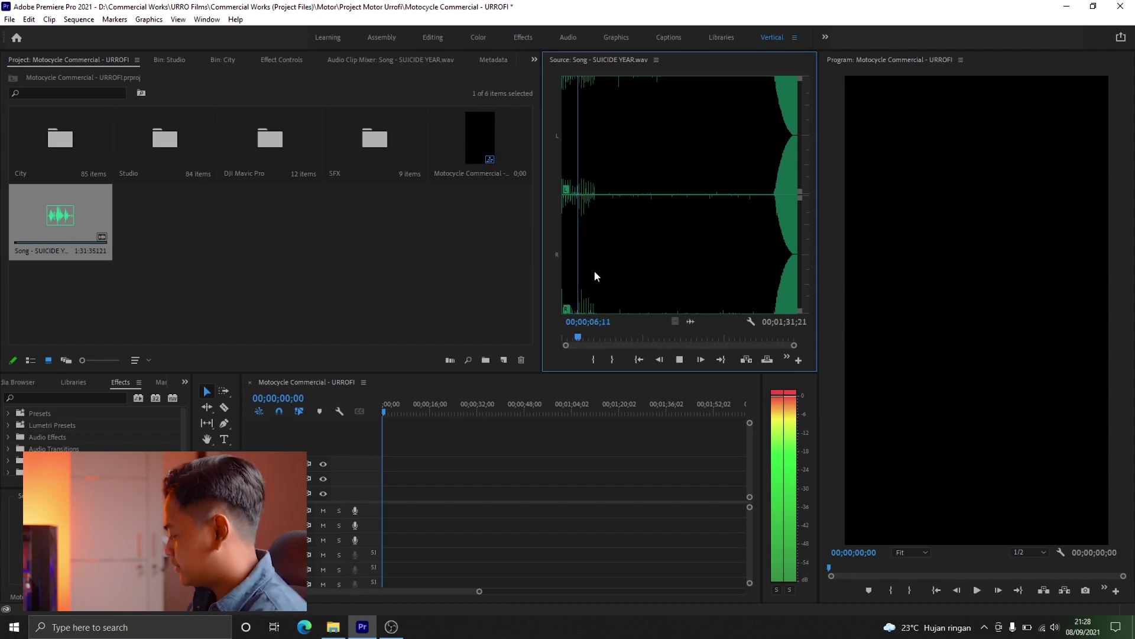
{"action": "key", "text": "space"}
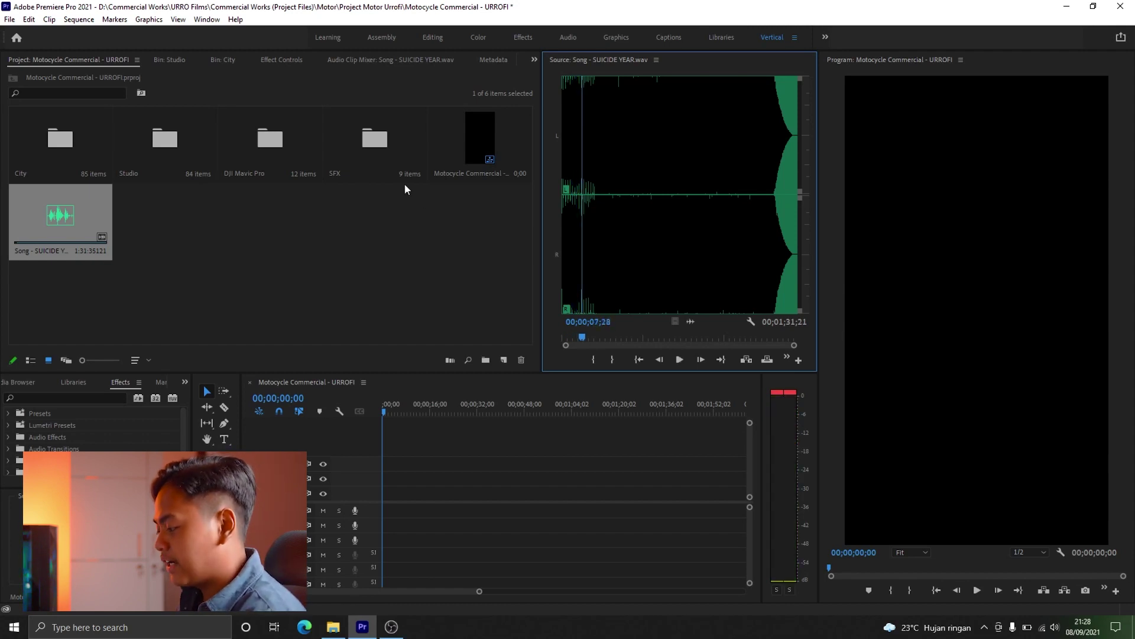
{"action": "double_click", "coordinate": [368, 136]}
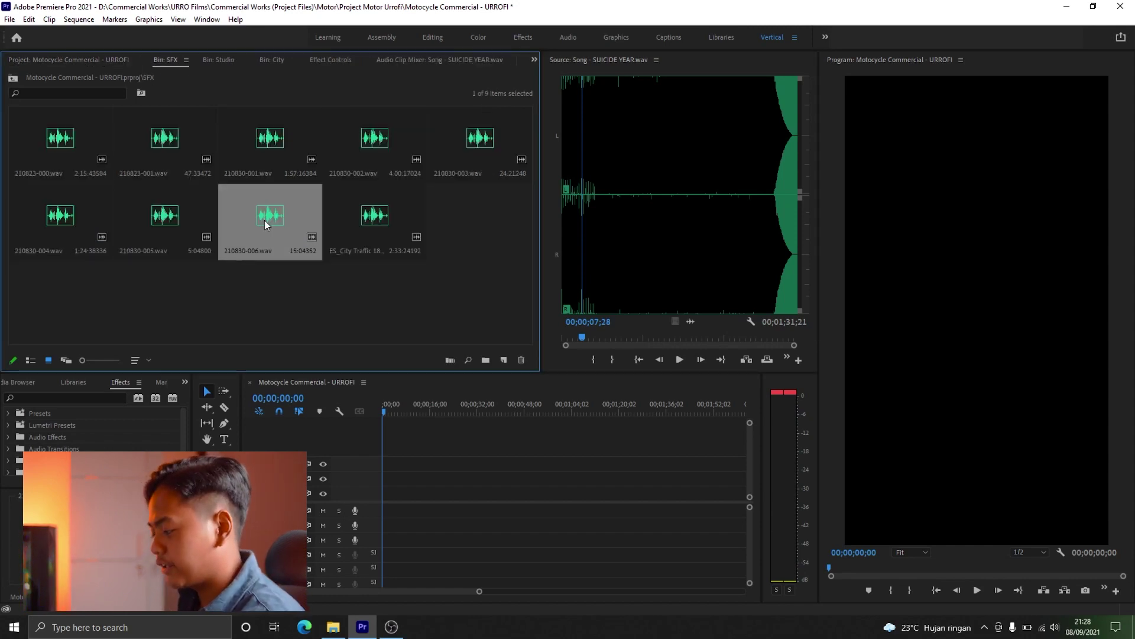
{"action": "double_click", "coordinate": [265, 223]}
{"action": "double_click", "coordinate": [186, 208]}
{"action": "double_click", "coordinate": [282, 151]}
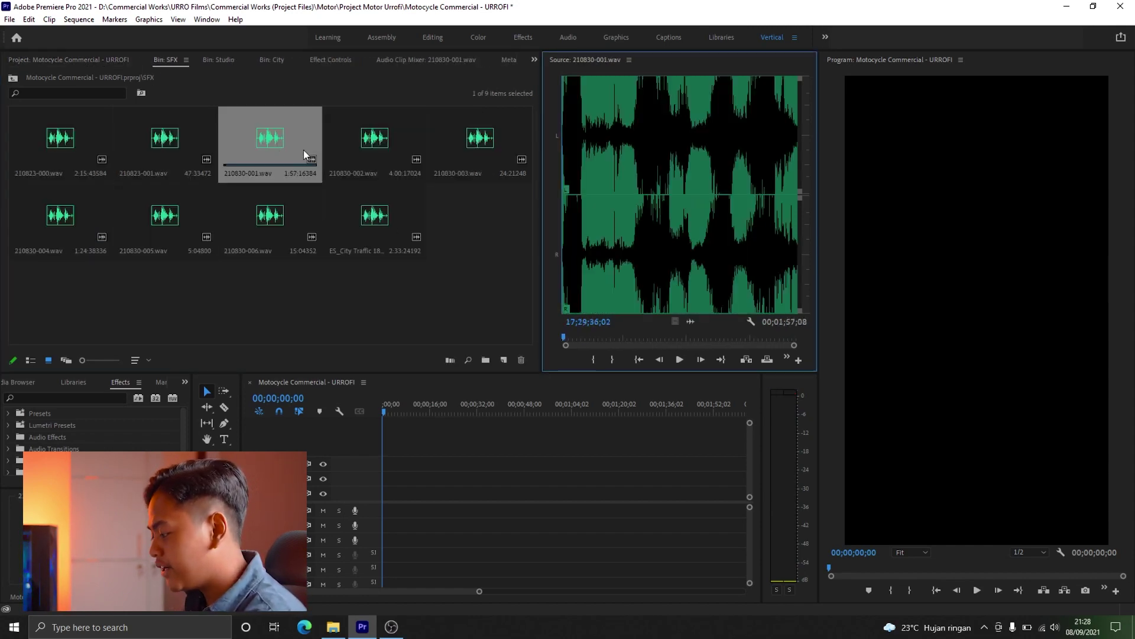
{"action": "left_click", "coordinate": [636, 220]}
{"action": "key", "text": "space"}
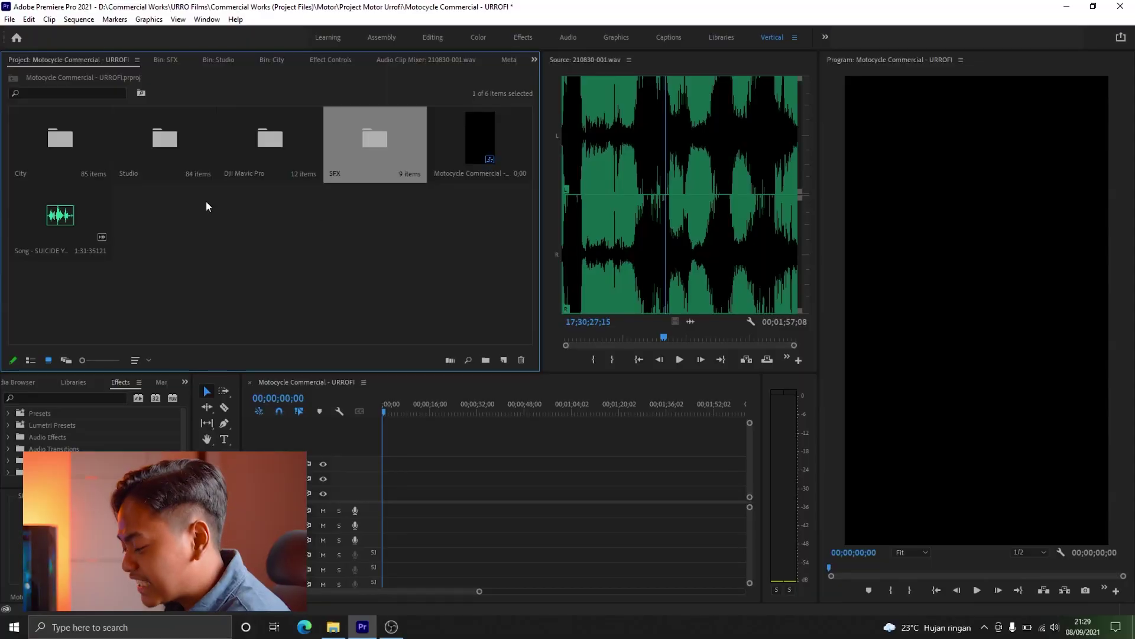
- Place the SUICIDE YEAR song at the start of the timeline and cut it down to 00;00;26;12
{"action": "left_click", "coordinate": [63, 222]}
{"action": "left_click_drag", "start_coordinate": [410, 495], "coordinate": [408, 509]}
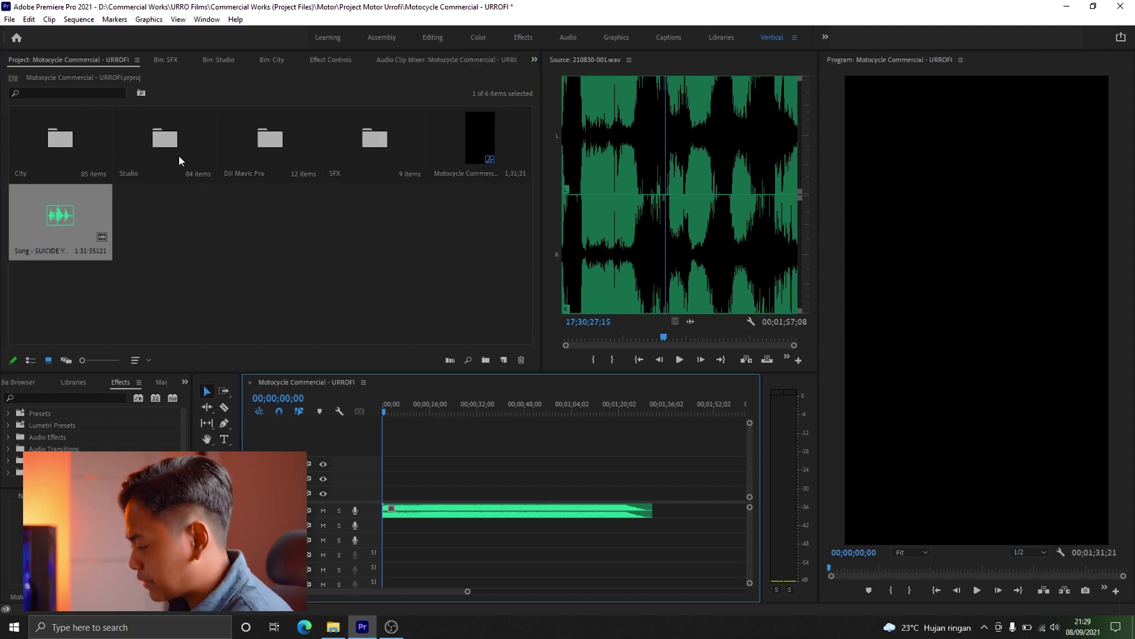
{"action": "left_click_drag", "start_coordinate": [468, 590], "coordinate": [367, 591]}
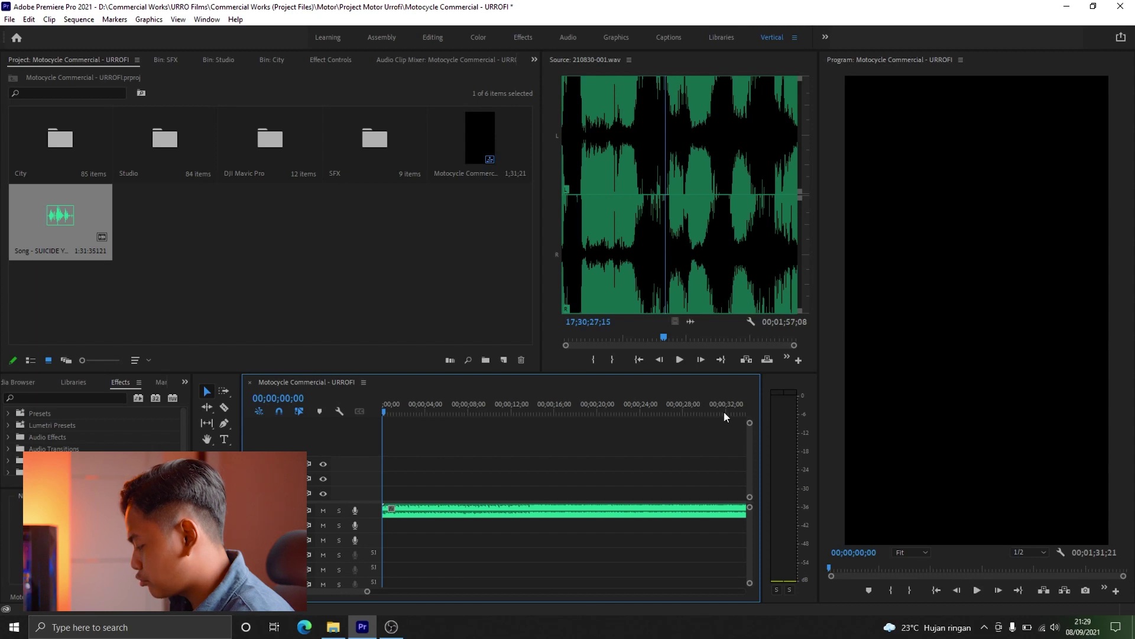
{"action": "left_click", "coordinate": [711, 410]}
{"action": "key", "text": "ctrl+k"}
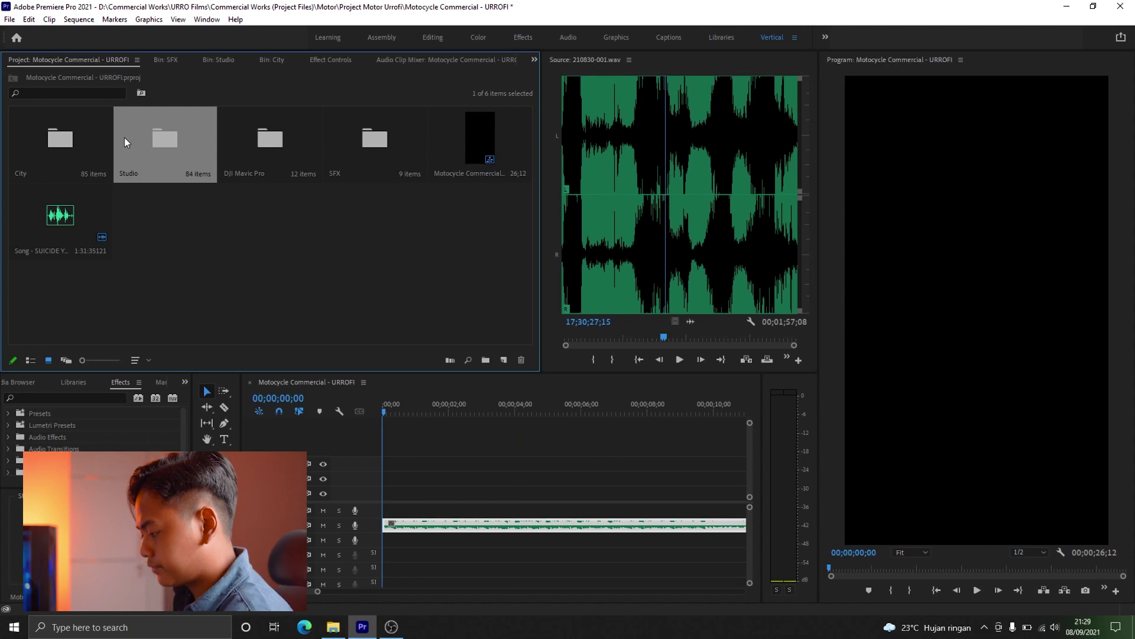
- Load P1013542.MOV from the Studio bin for source viewing and mark its In point at 08;33;25;23
{"action": "double_click", "coordinate": [125, 137]}
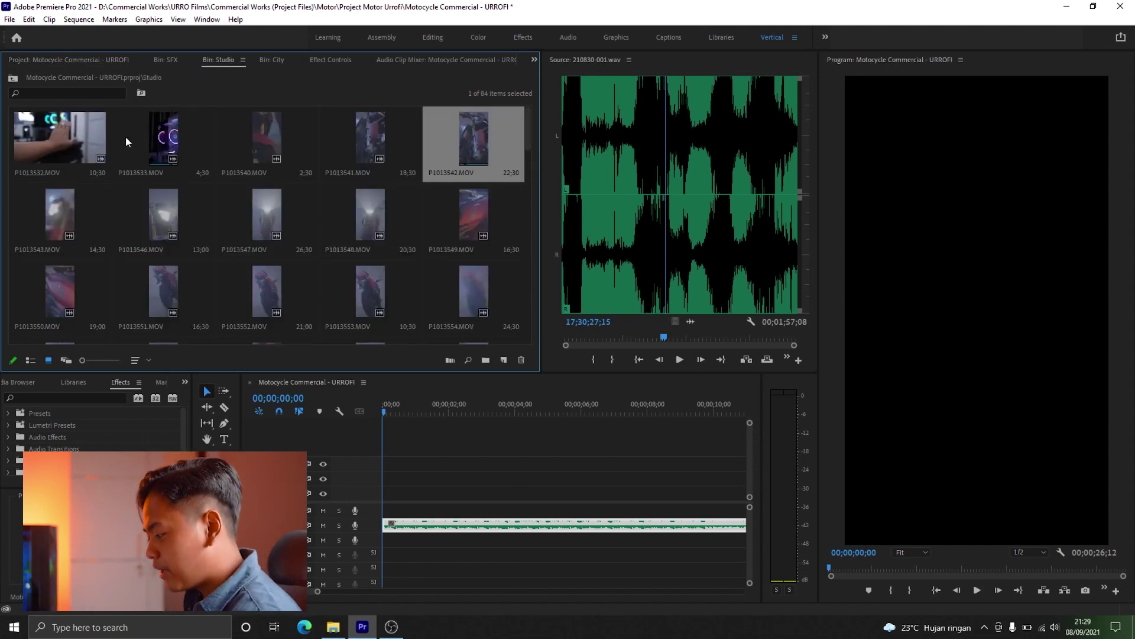
{"action": "double_click", "coordinate": [459, 134]}
{"action": "left_click_drag", "start_coordinate": [680, 336], "coordinate": [730, 334]}
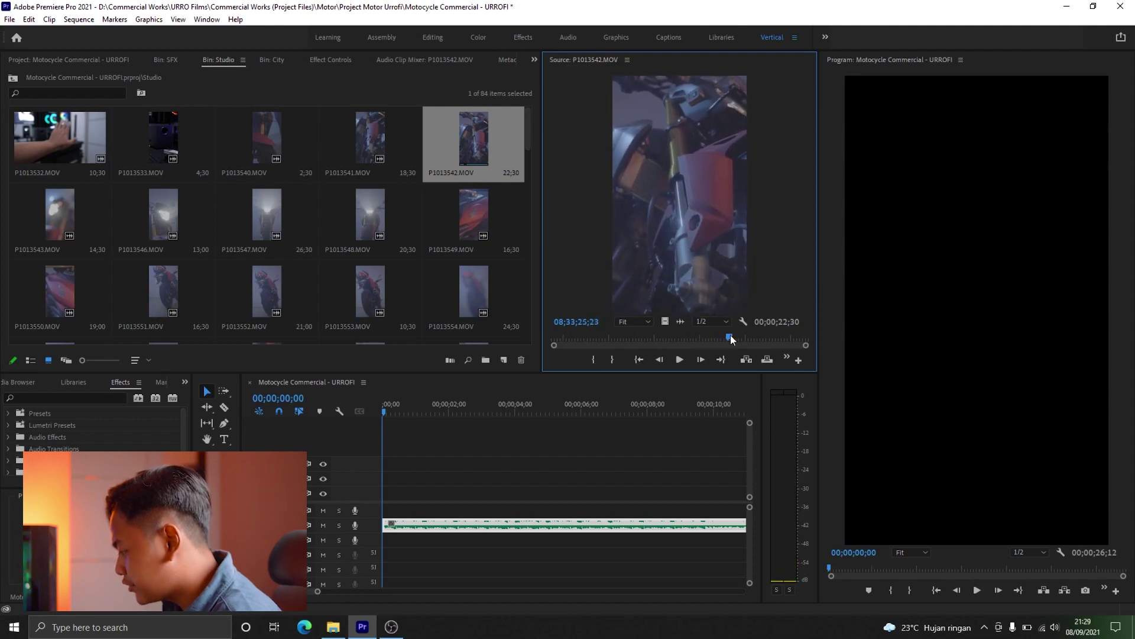
{"action": "key", "text": "grave"}
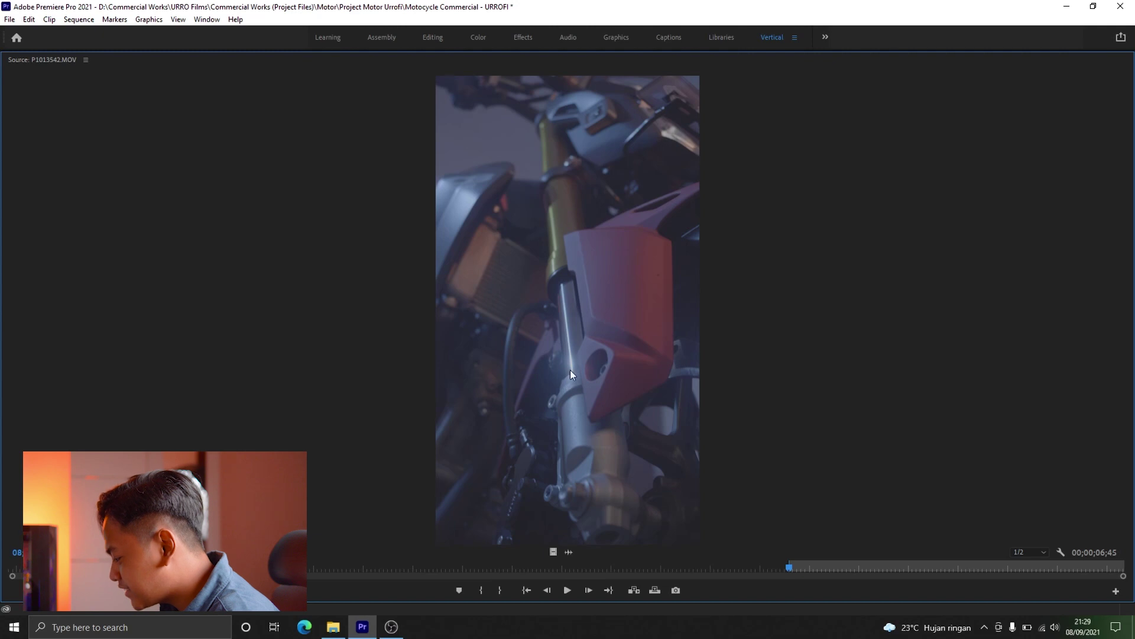
- Mark the Out point of P1013542.MOV at 08;33;27;02 and place the excerpt at the start of the timeline
{"action": "key", "text": "Right"}
{"action": "key", "text": "Right"}
{"action": "key", "text": "Right"}
{"action": "key", "text": "Right"}
{"action": "key", "text": "Right"}
{"action": "key", "text": "Right"}
{"action": "key", "text": "Right"}
{"action": "key", "text": "grave"}
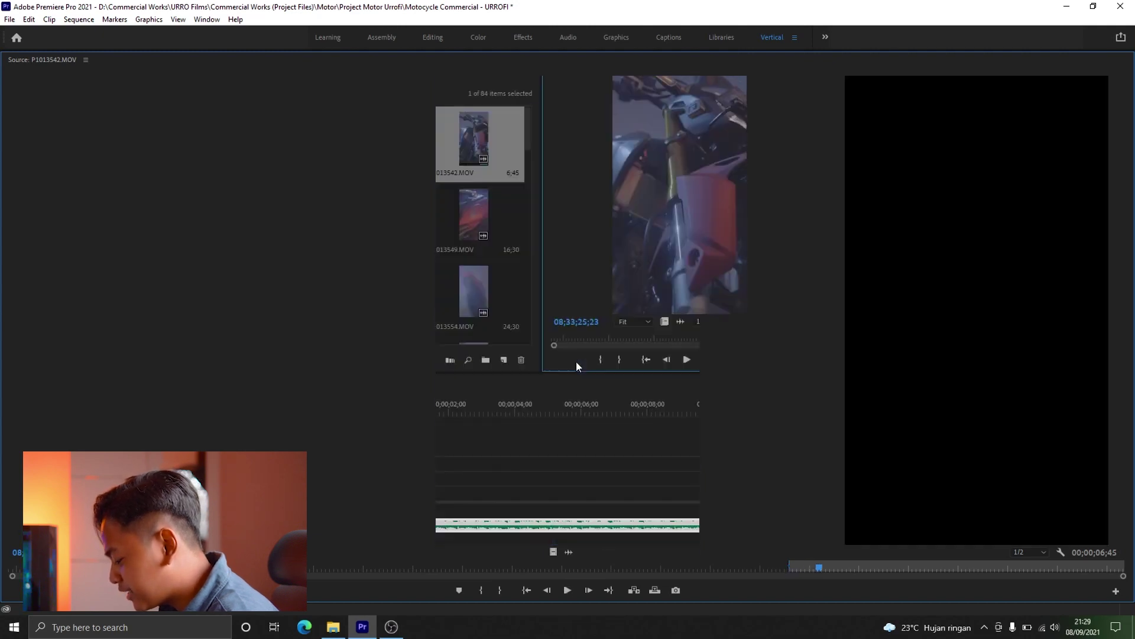
{"action": "key", "text": "space"}
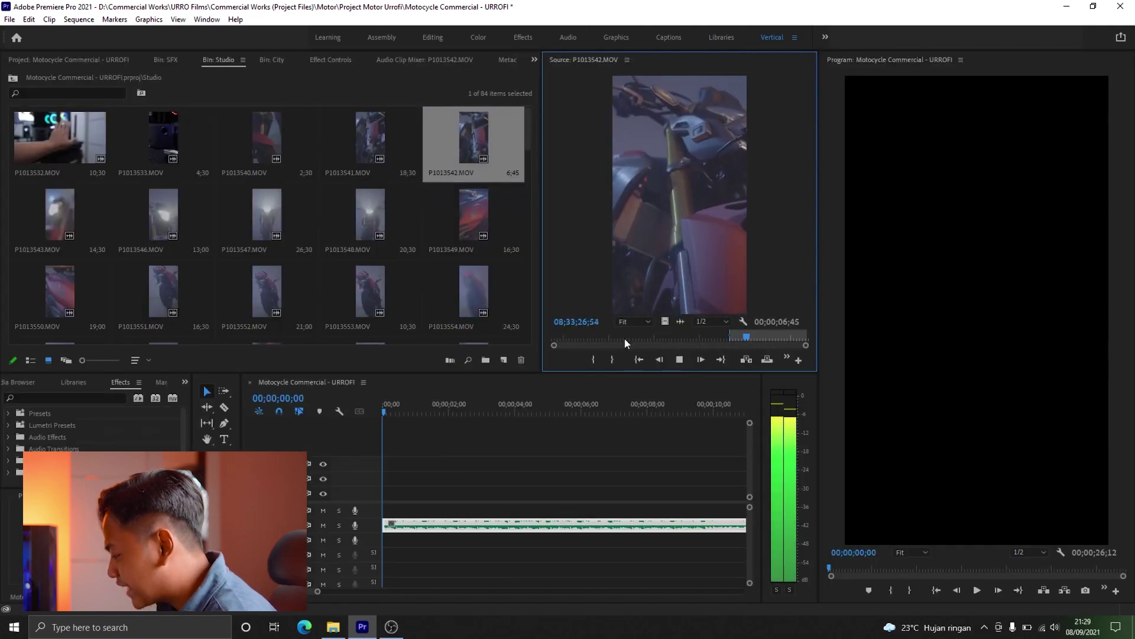
{"action": "key", "text": "space"}
{"action": "key", "text": "o"}
{"action": "left_click_drag", "start_coordinate": [478, 435], "coordinate": [408, 499]}
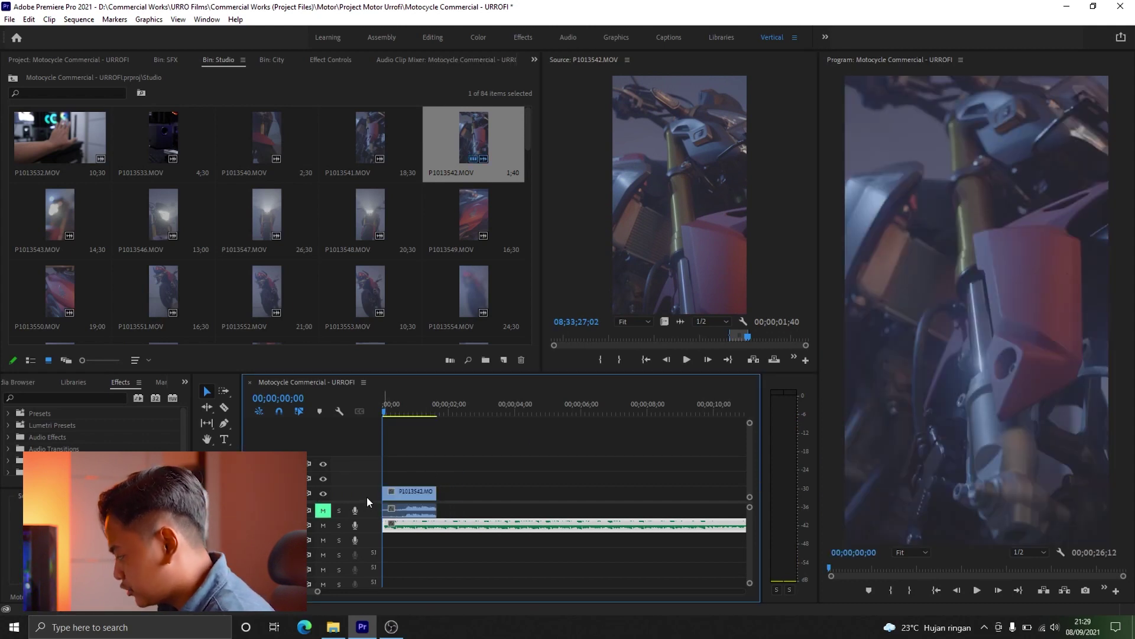
- Play the opening against the song and extend the end of the P1013542.MOV clip slightly on the timeline
{"action": "left_click", "coordinate": [432, 496]}
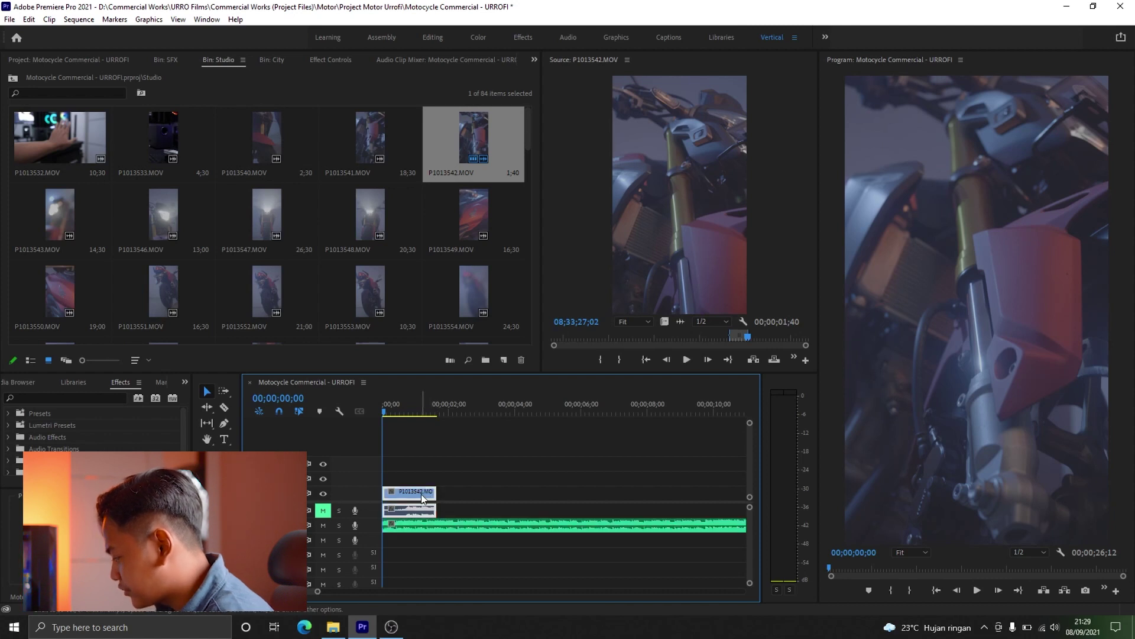
{"action": "key", "text": "space"}
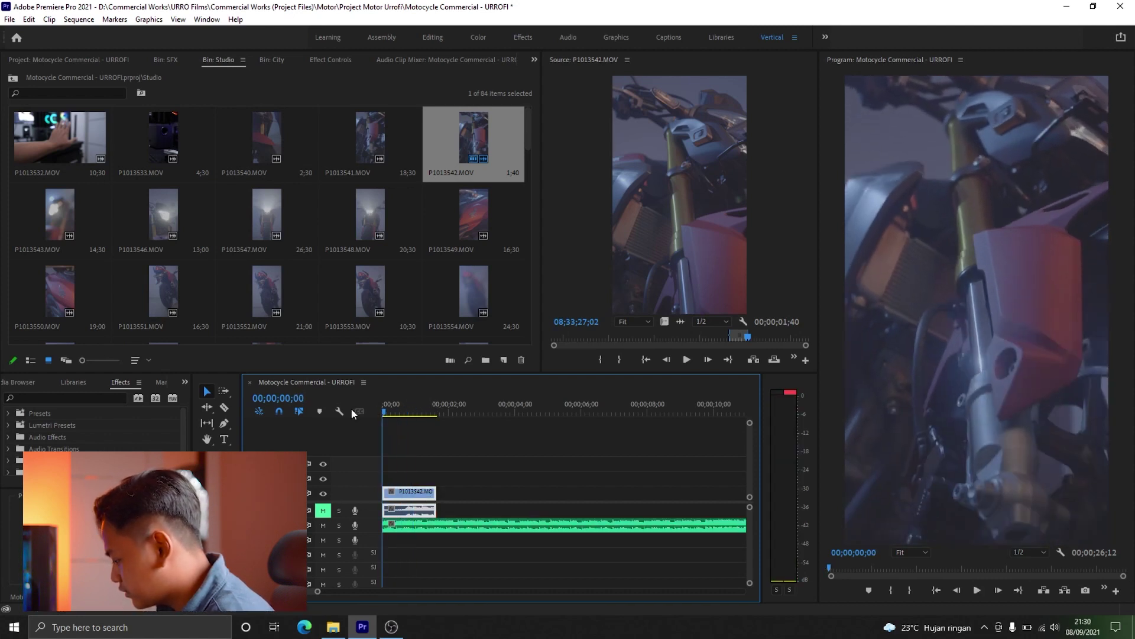
{"action": "key", "text": "space"}
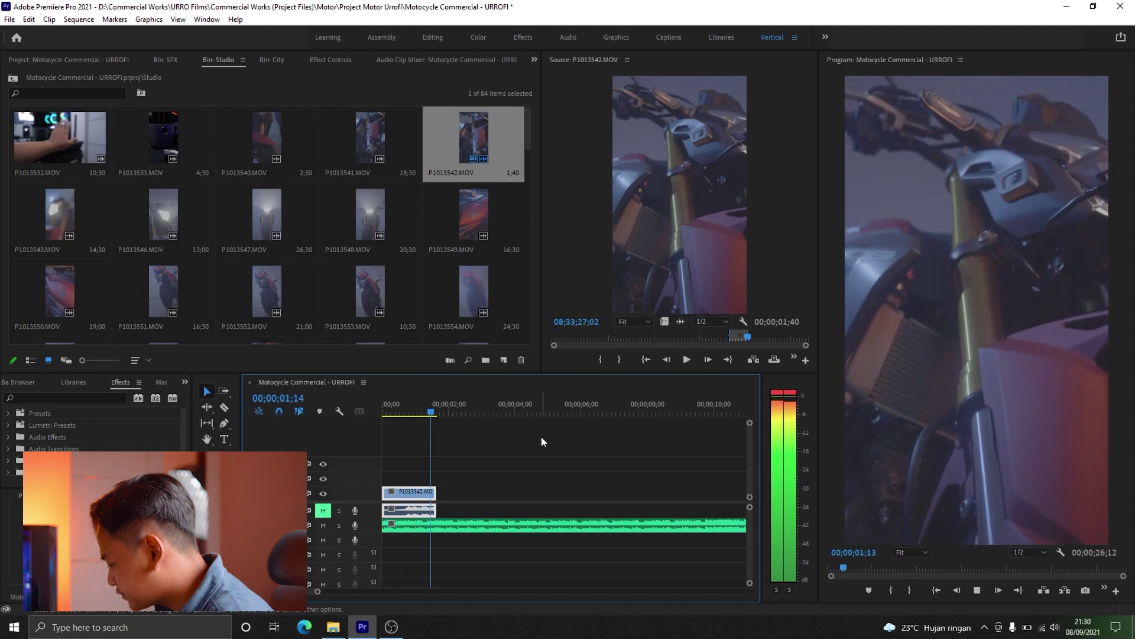
{"action": "key", "text": "space"}
{"action": "left_click_drag", "start_coordinate": [430, 492], "coordinate": [438, 492]}
{"action": "key", "text": "Home"}
- Find P1013596.MOV in the Studio bin, load it for source viewing and mark its In point at 08;53;23;49
{"action": "left_click", "coordinate": [39, 217]}
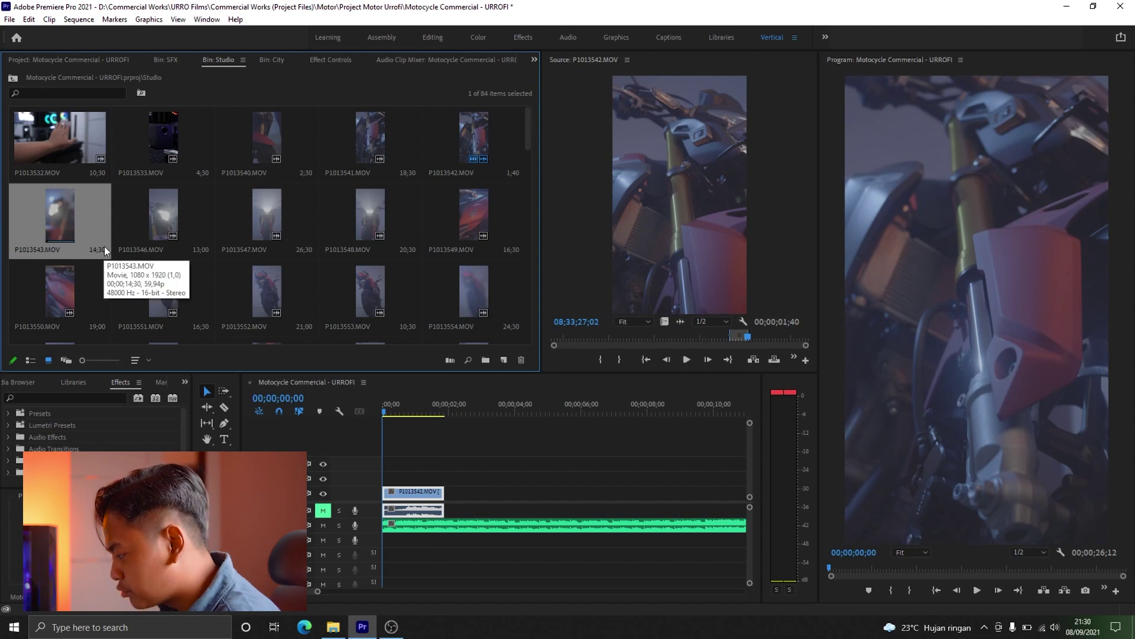
{"action": "scroll", "coordinate": [104, 246], "scroll_direction": "down", "scroll_amount": 2}
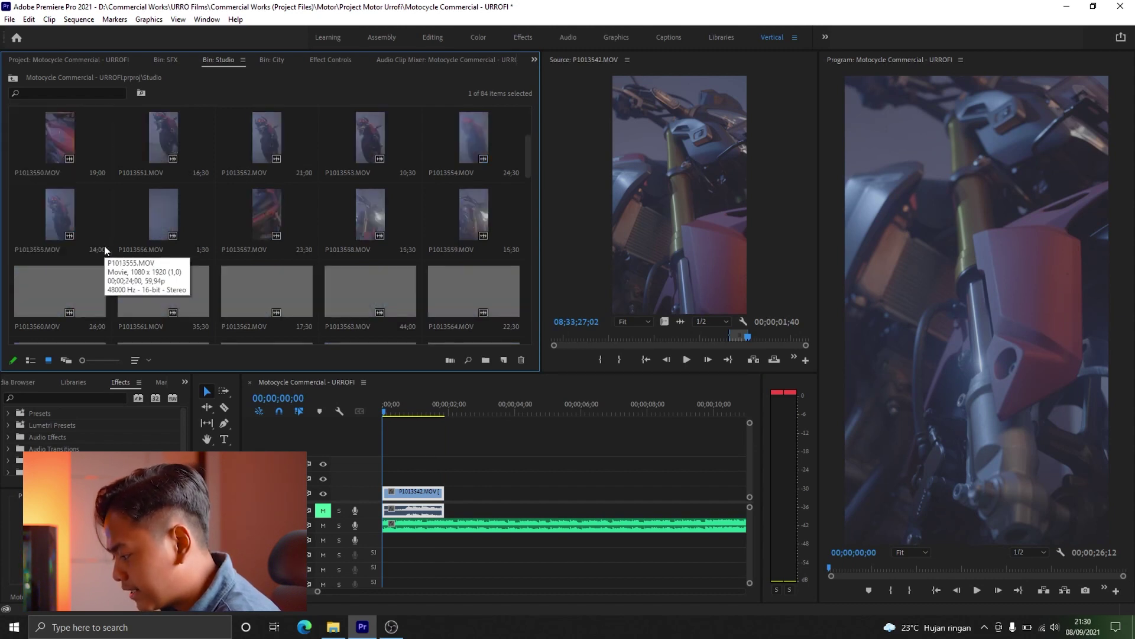
{"action": "scroll", "coordinate": [367, 218], "scroll_direction": "down", "scroll_amount": 4}
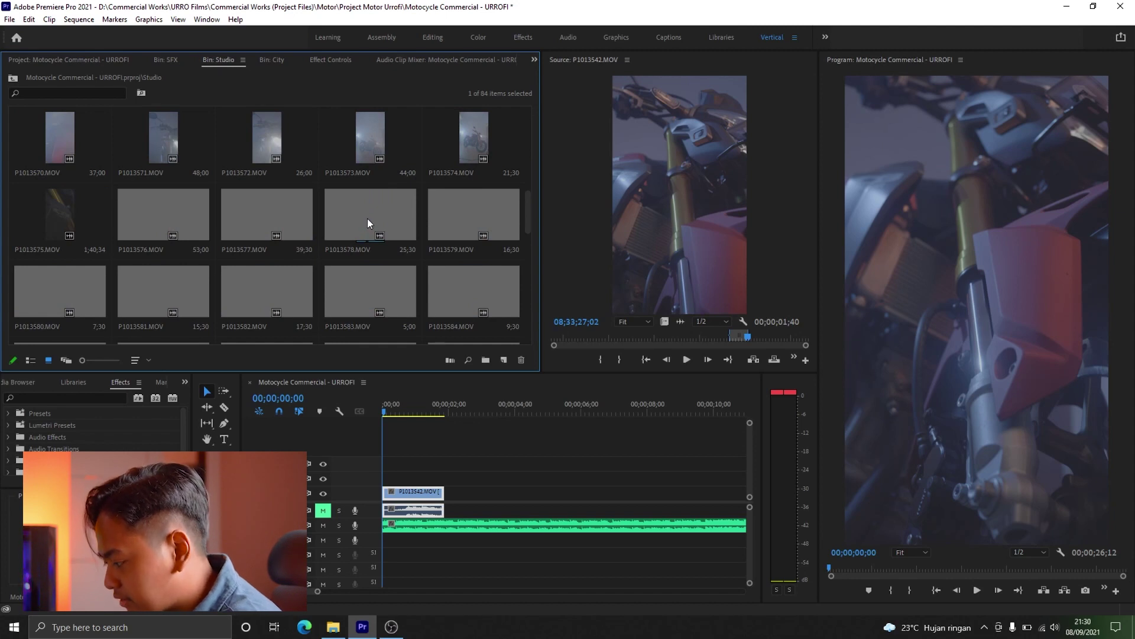
{"action": "scroll", "coordinate": [367, 223], "scroll_direction": "down", "scroll_amount": 3}
{"action": "left_click_drag", "start_coordinate": [60, 292], "coordinate": [684, 148]}
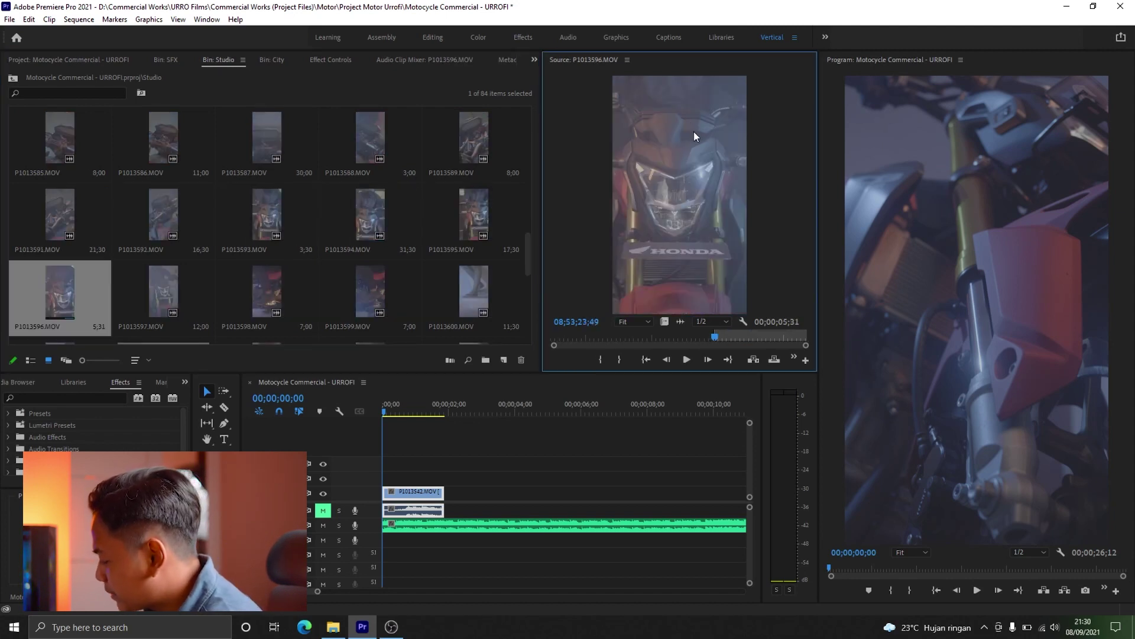
- Mark the Out point of P1013596.MOV at 08;53;26;12 and place the excerpt directly after the first timeline clip
{"action": "key", "text": "space"}
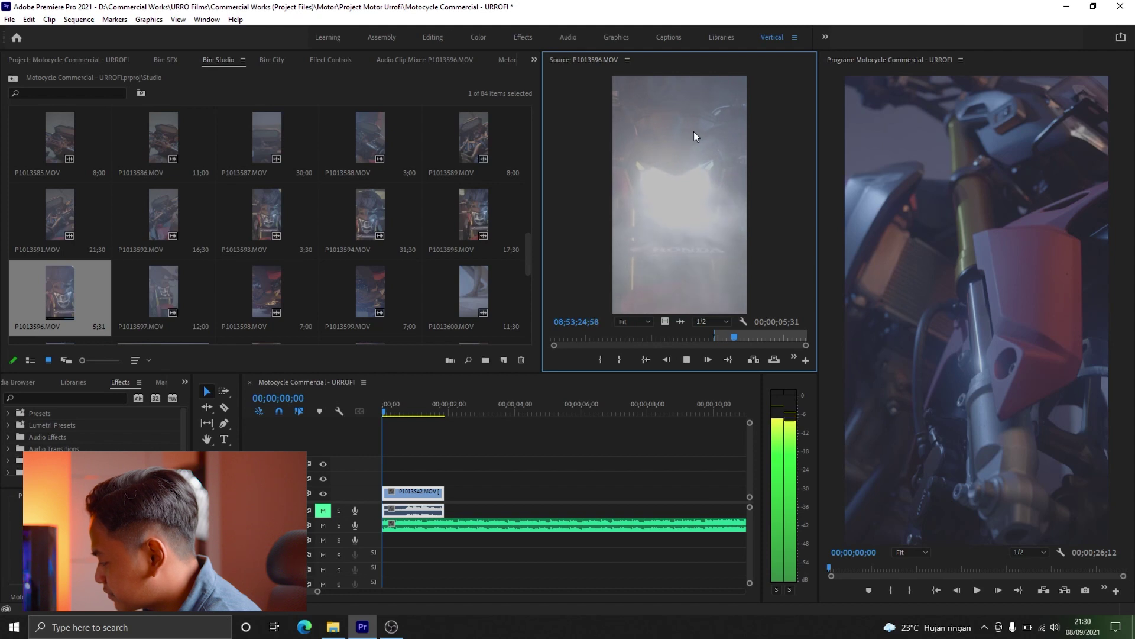
{"action": "key", "text": "space"}
{"action": "left_click", "coordinate": [619, 359]}
{"action": "left_click_drag", "start_coordinate": [660, 240], "coordinate": [460, 510]}
- Play the cut between the two clips and trim the end of P1013596.MOV to 00;00;03;13
{"action": "left_click", "coordinate": [436, 399]}
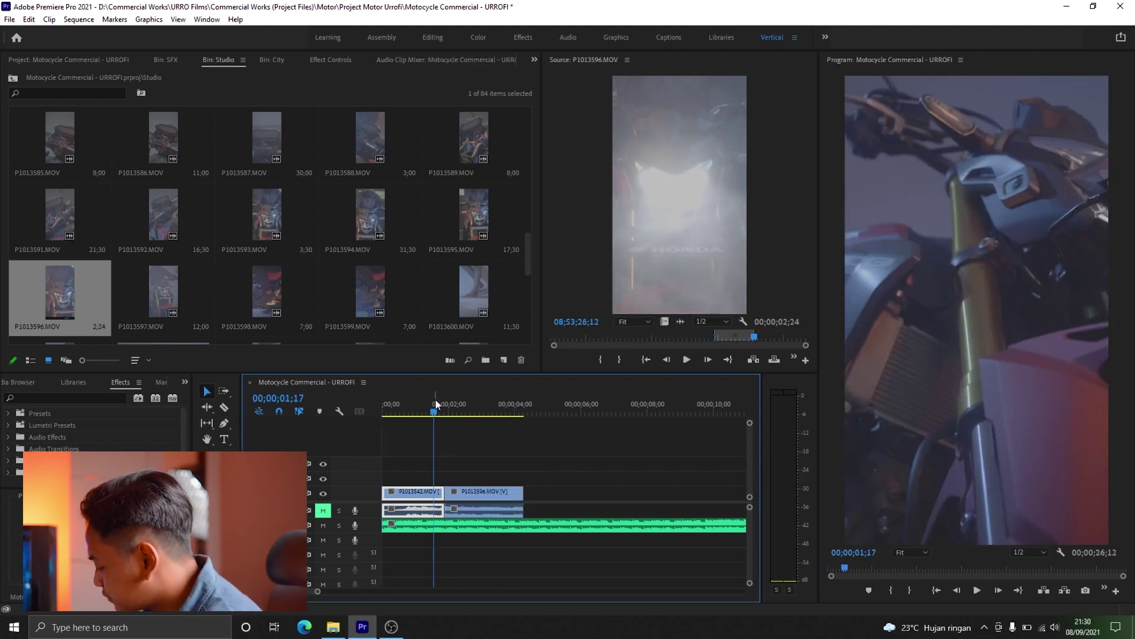
{"action": "key", "text": "space"}
{"action": "left_click", "coordinate": [484, 410]}
{"action": "mouse_move", "coordinate": [486, 412]}
{"action": "left_mouse_down"}
{"action": "mouse_move", "coordinate": [392, 424]}
{"action": "mouse_move", "coordinate": [506, 420]}
{"action": "mouse_move", "coordinate": [496, 420]}
{"action": "left_mouse_up"}
{"action": "key", "text": "w"}
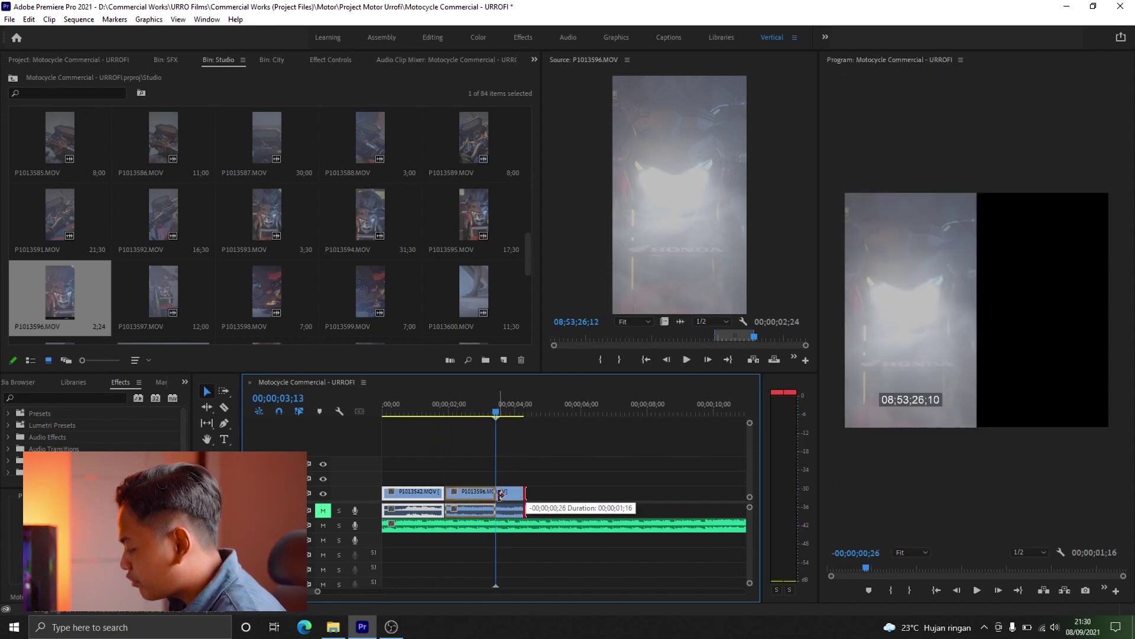
- Play the two-clip edit from the beginning and scrub back through it to review the timing
{"action": "key", "text": "Home"}
{"action": "key", "text": "space"}
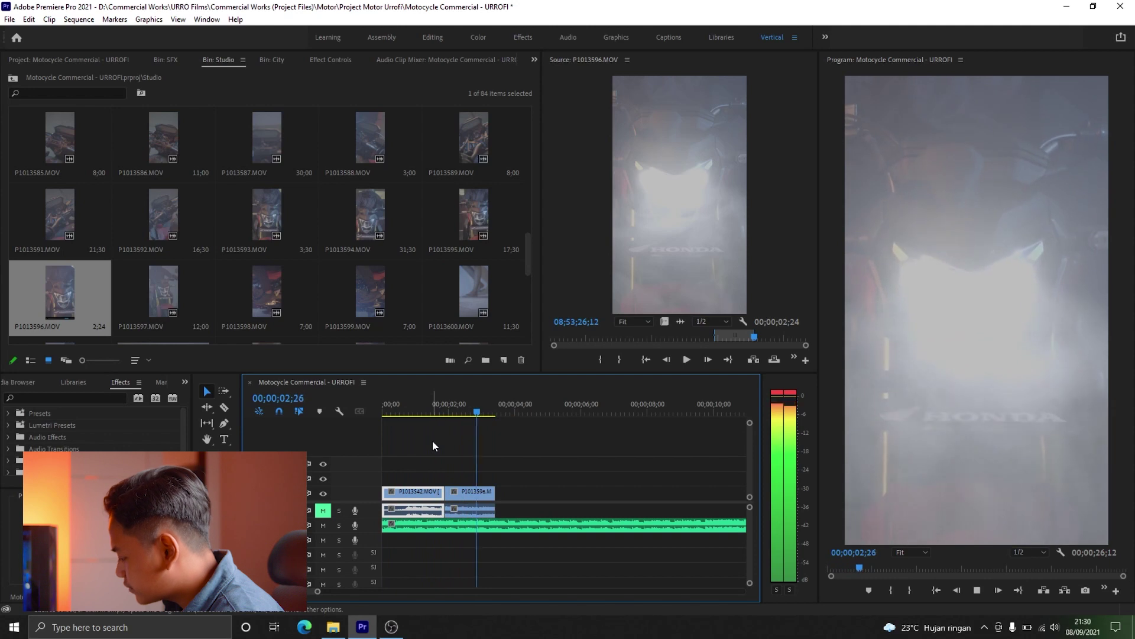
{"action": "left_click", "coordinate": [449, 409]}
{"action": "left_click_drag", "start_coordinate": [449, 410], "coordinate": [387, 420]}
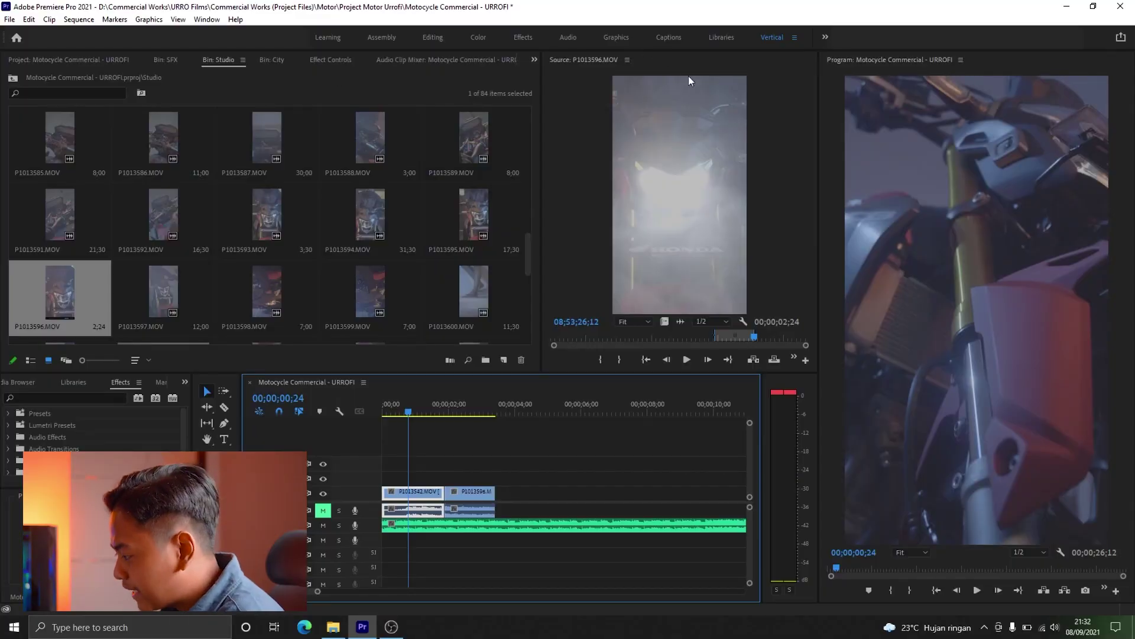
- Show the Lumetri Color controls for the P1013542.MOV timeline clip, widen them and expand the Basic Correction settings
{"action": "left_click", "coordinate": [535, 61]}
{"action": "left_click", "coordinate": [568, 99]}
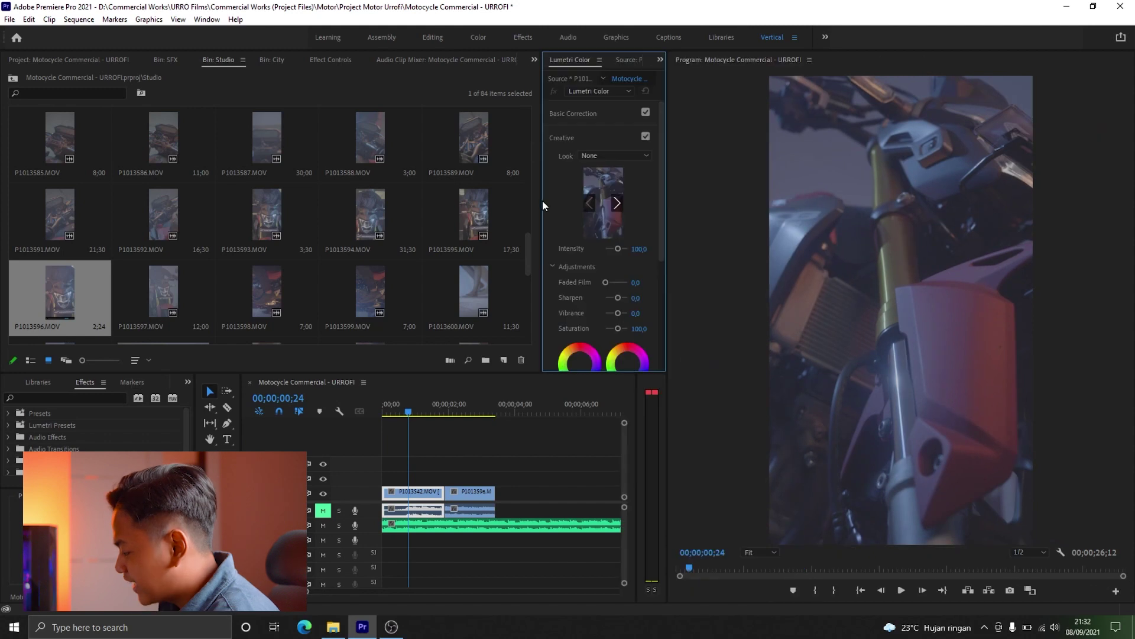
{"action": "left_click_drag", "start_coordinate": [542, 201], "coordinate": [439, 201]}
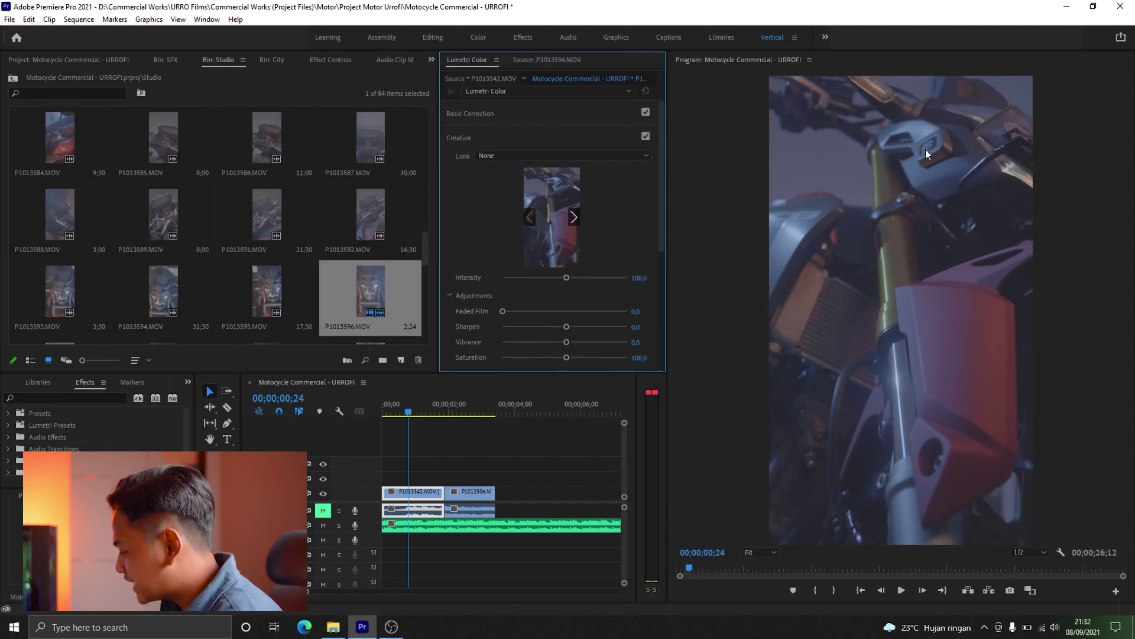
{"action": "left_click", "coordinate": [777, 83]}
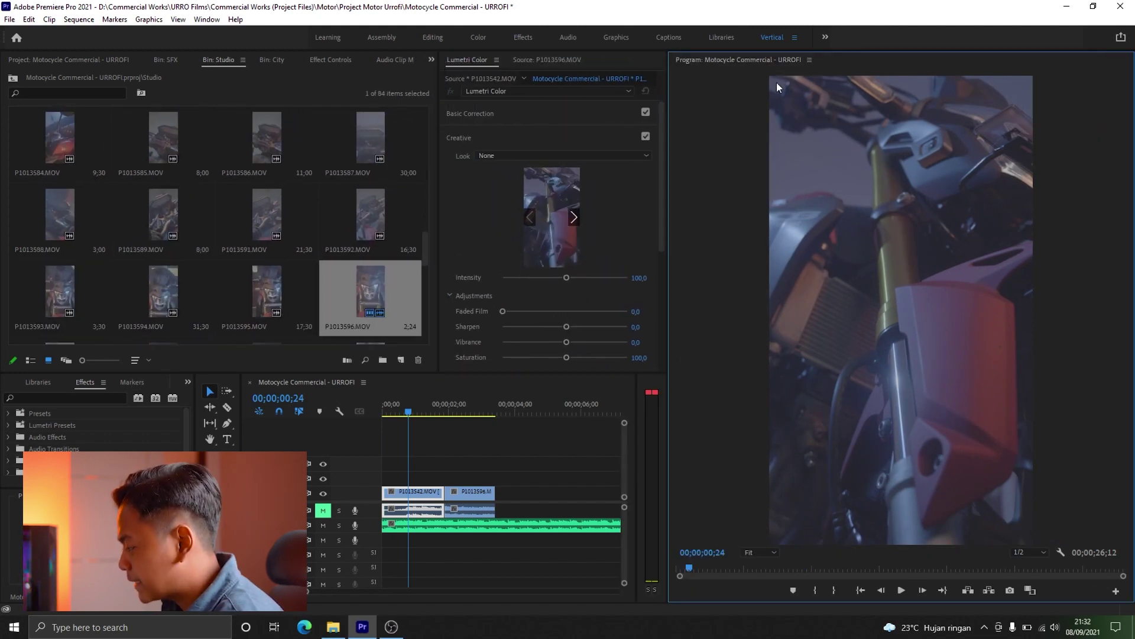
{"action": "left_click", "coordinate": [572, 115]}
{"action": "scroll", "coordinate": [659, 148], "scroll_direction": "down", "scroll_amount": 2}
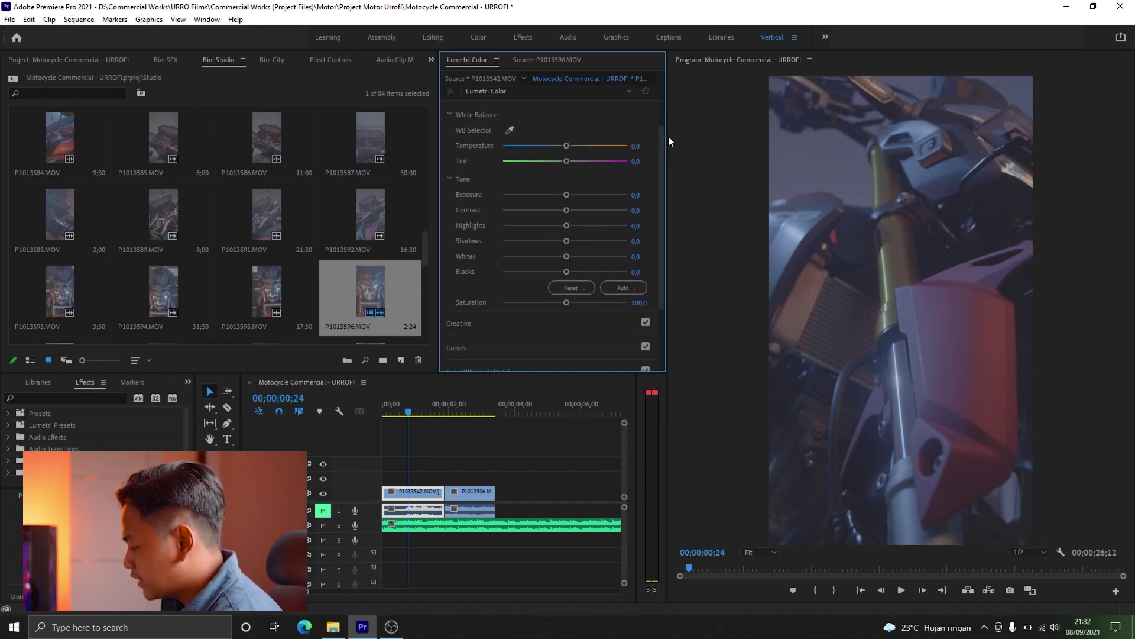
- Load VLog_to_V709_forV35_ver100.cube from Editing Resources > to Rec.709 as the Input LUT of the P1013542.MOV clip
{"action": "left_click_drag", "start_coordinate": [661, 148], "coordinate": [661, 114]}
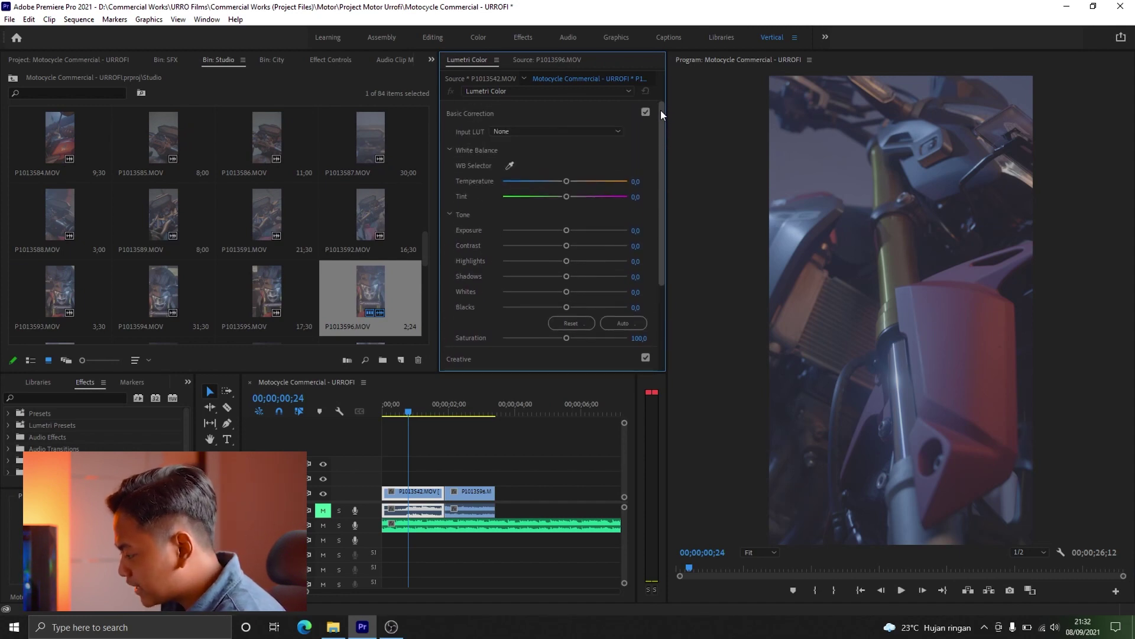
{"action": "left_click", "coordinate": [606, 132]}
{"action": "left_click", "coordinate": [577, 151]}
{"action": "left_click", "coordinate": [54, 292]}
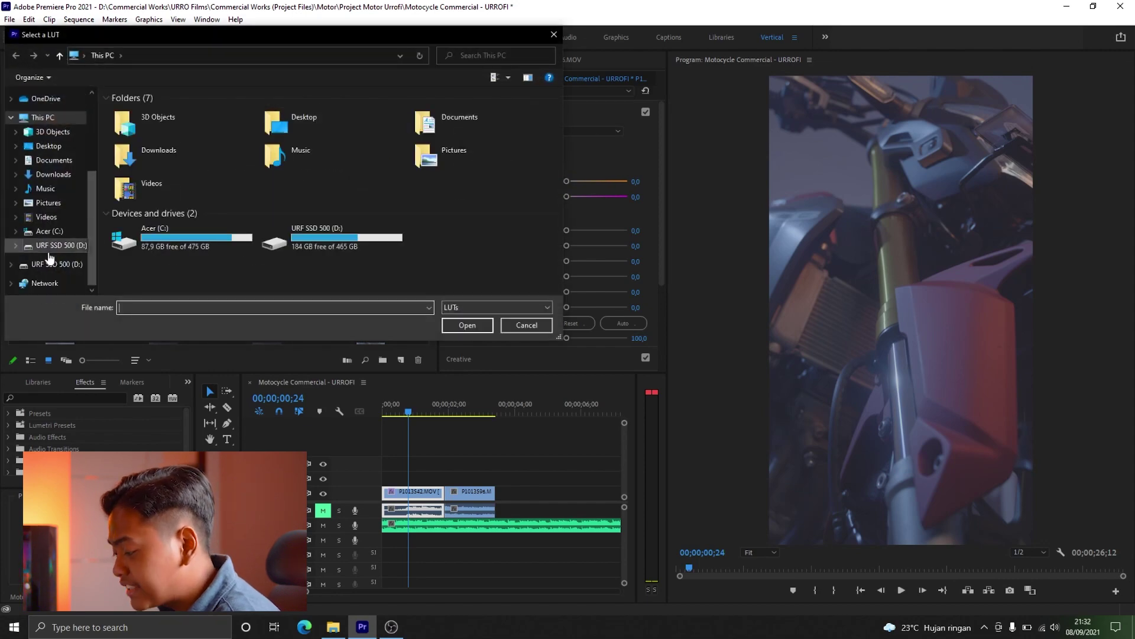
{"action": "double_click", "coordinate": [179, 123]}
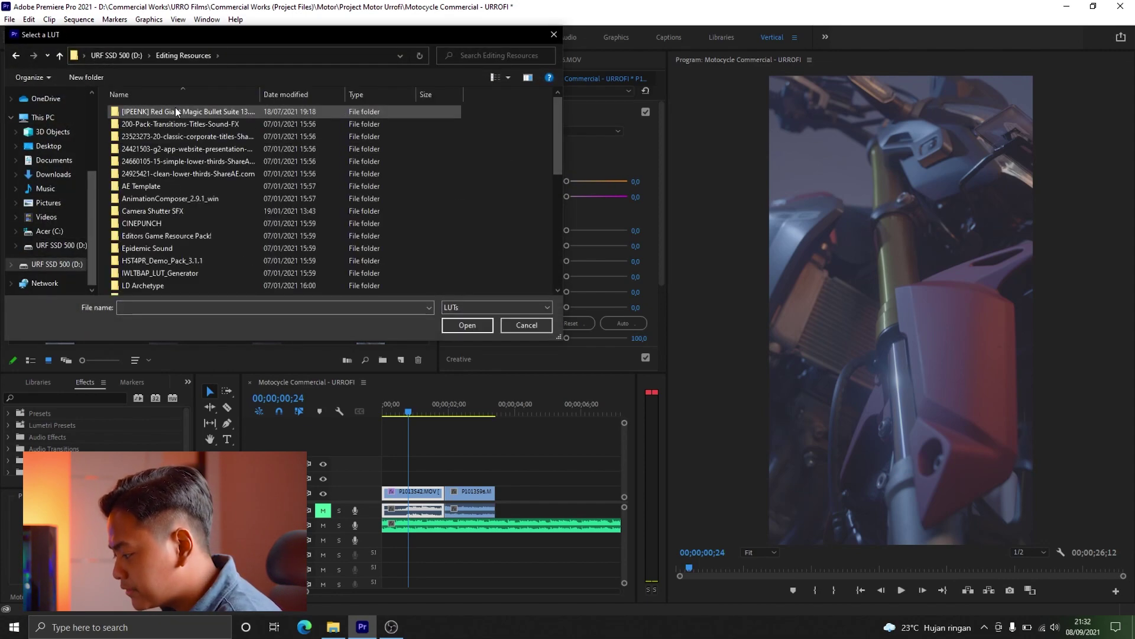
{"action": "scroll", "coordinate": [184, 168], "scroll_direction": "down", "scroll_amount": 6}
{"action": "double_click", "coordinate": [142, 251]}
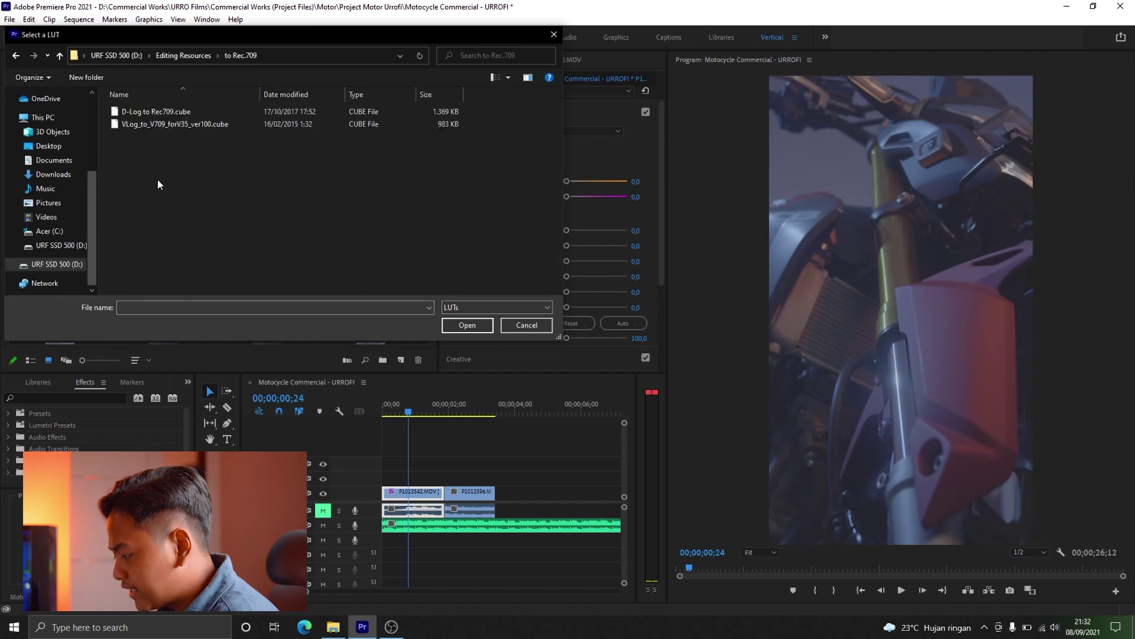
{"action": "double_click", "coordinate": [187, 123]}
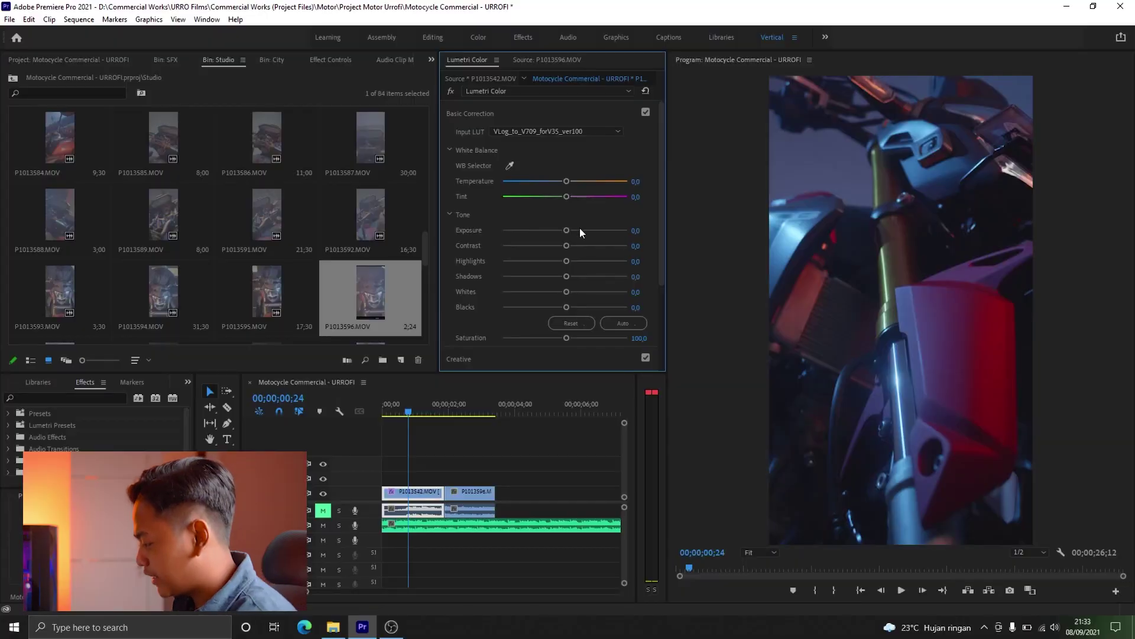
- Set the P1013542.MOV clip's Contrast to 46,2, Highlights to 64,2, Shadows to -46,2 and Blacks to 8,5
{"action": "left_click_drag", "start_coordinate": [567, 246], "coordinate": [569, 286]}
{"action": "scroll", "coordinate": [602, 257], "scroll_direction": "down", "scroll_amount": 1}
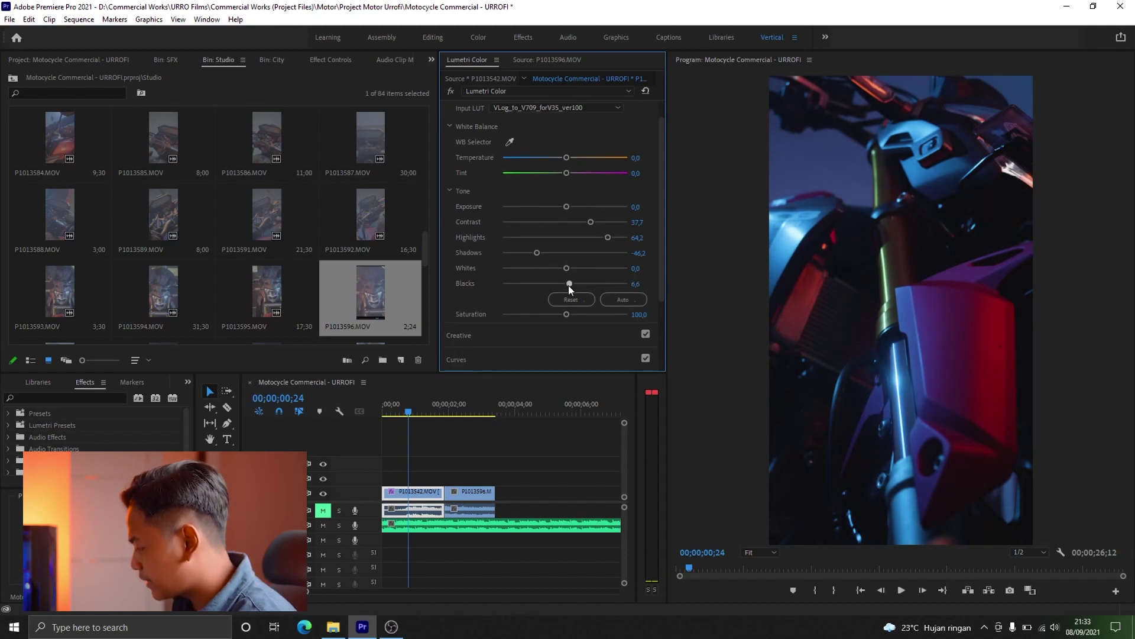
{"action": "scroll", "coordinate": [593, 265], "scroll_direction": "down", "scroll_amount": 2}
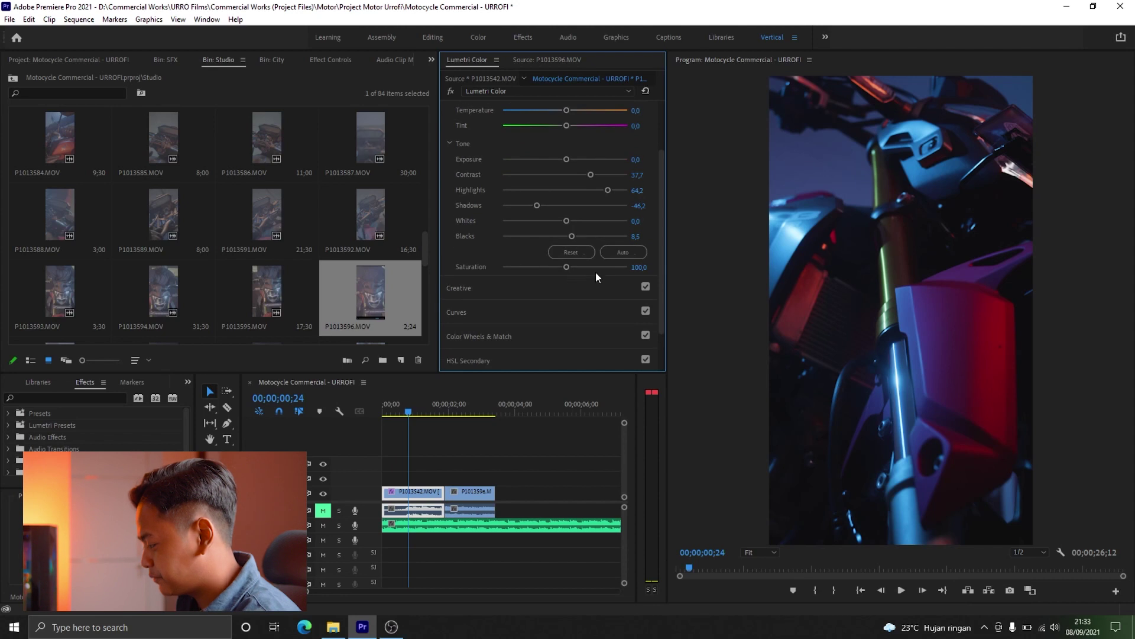
{"action": "scroll", "coordinate": [585, 269], "scroll_direction": "up", "scroll_amount": 2}
{"action": "left_click", "coordinate": [593, 210]}
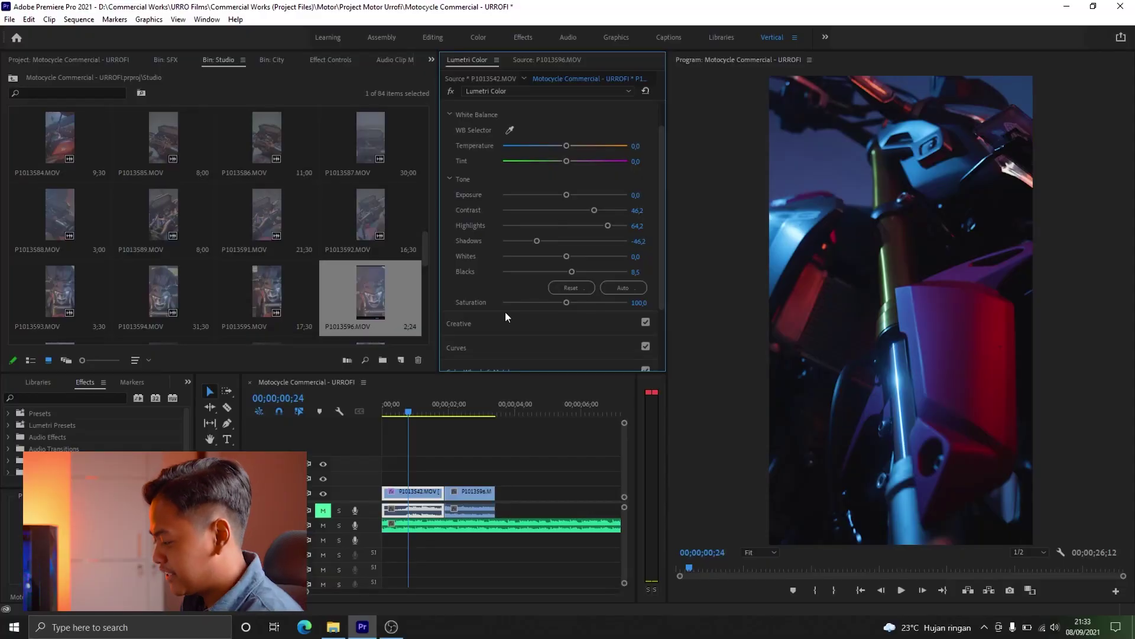
- Expand the Creative settings of P1013542.MOV and start browsing for a look file
{"action": "scroll", "coordinate": [495, 201], "scroll_direction": "down", "scroll_amount": 5}
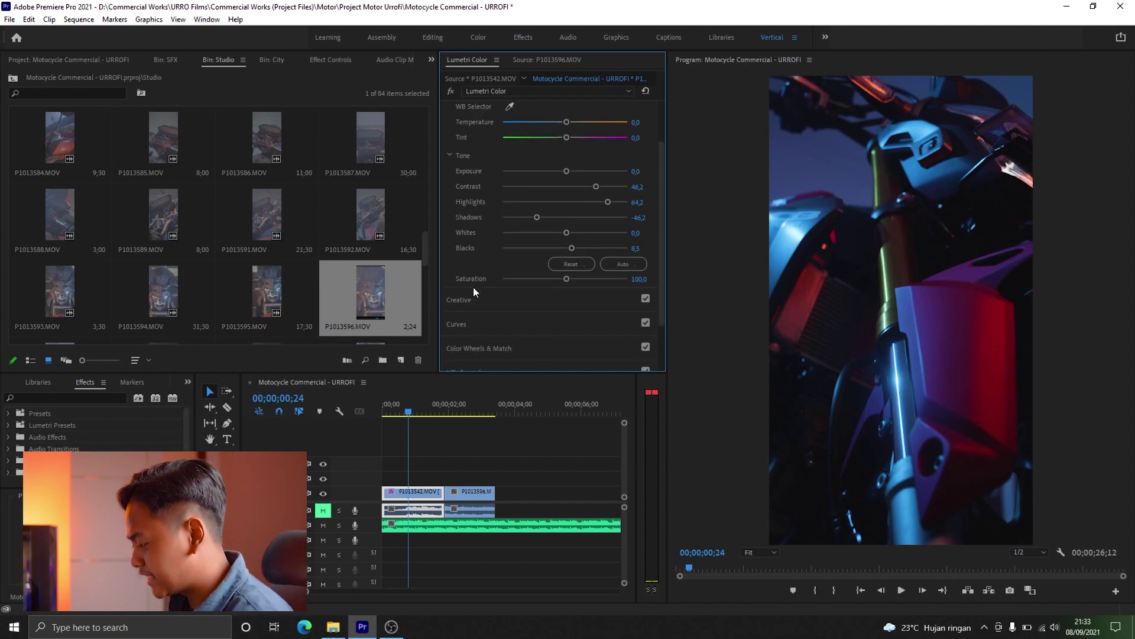
{"action": "scroll", "coordinate": [523, 159], "scroll_direction": "up", "scroll_amount": 2}
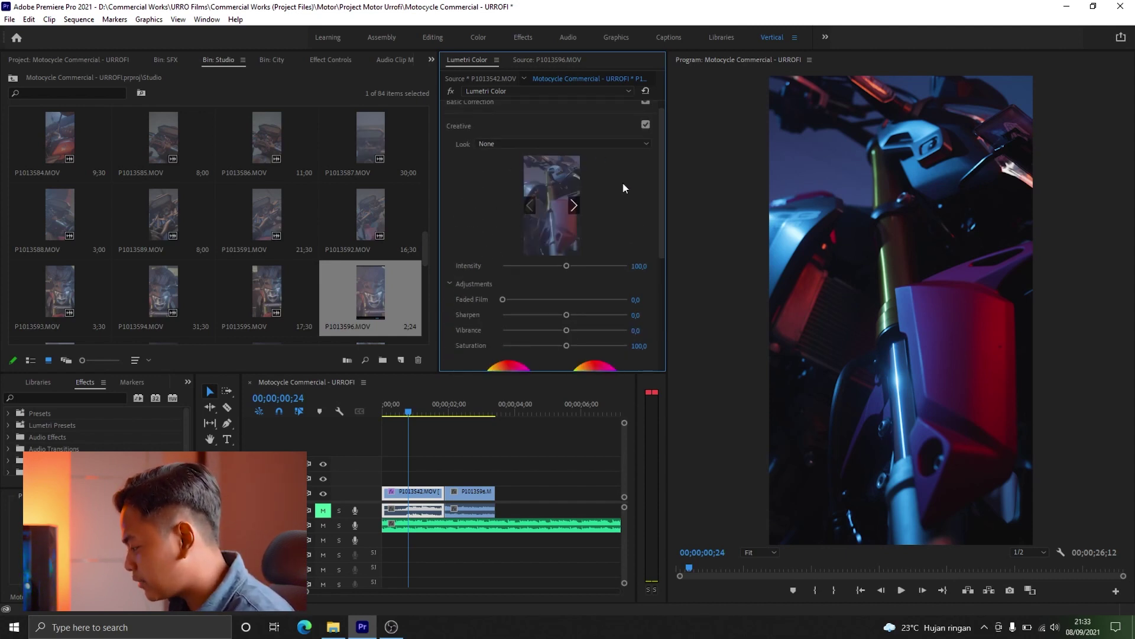
{"action": "scroll", "coordinate": [621, 177], "scroll_direction": "down", "scroll_amount": 1}
{"action": "scroll", "coordinate": [620, 175], "scroll_direction": "up", "scroll_amount": 1}
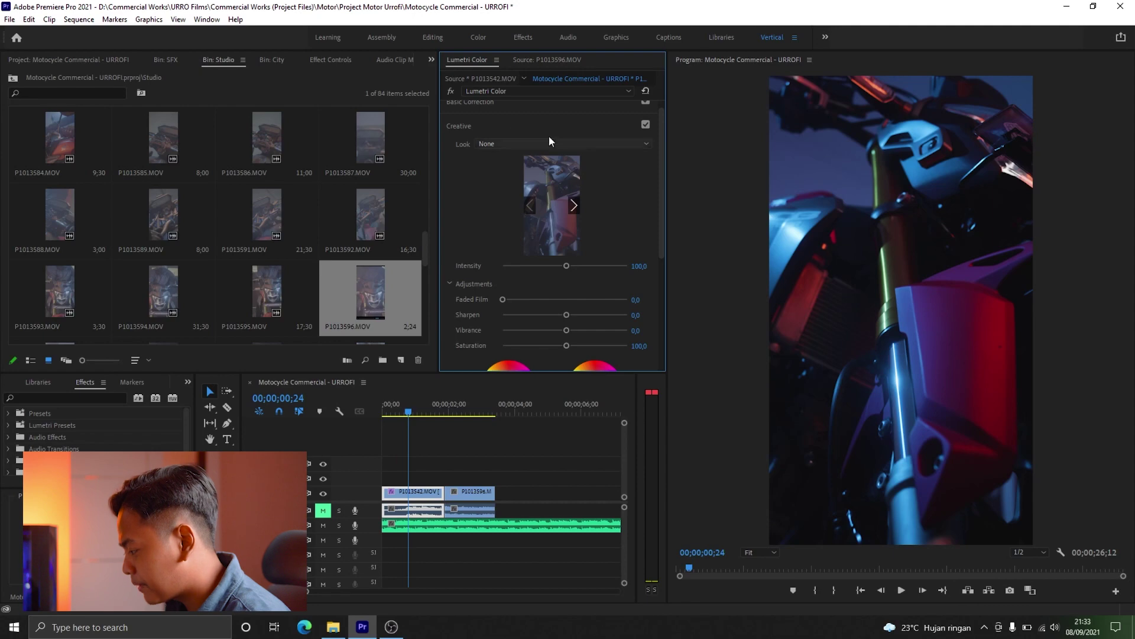
{"action": "left_click", "coordinate": [491, 143]}
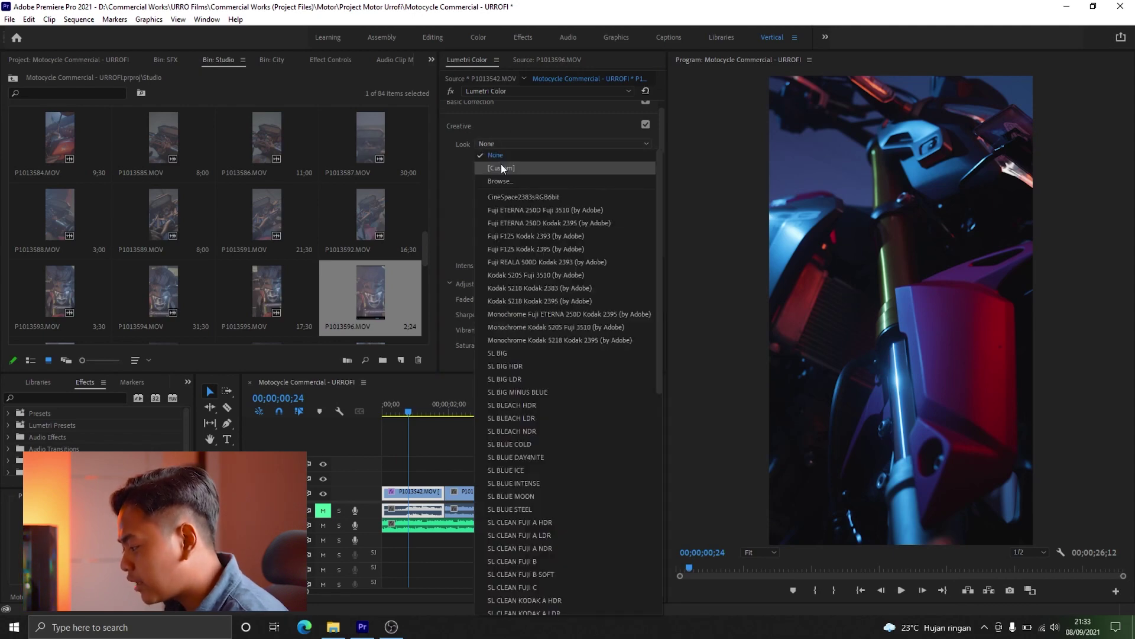
{"action": "left_click", "coordinate": [502, 157]}
- Open the folder Editing Resources > LUT Presets > U Preset #1 > Preset Files on the URF SSD 500 (D:) drive
{"action": "scroll", "coordinate": [59, 142], "scroll_direction": "up", "scroll_amount": 3}
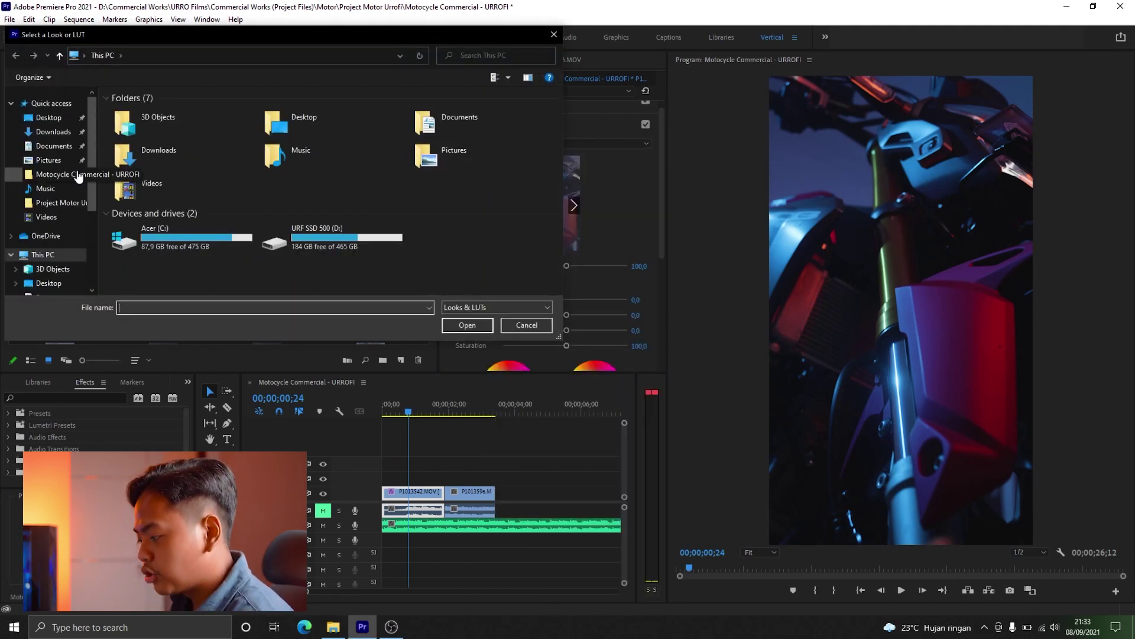
{"action": "scroll", "coordinate": [59, 177], "scroll_direction": "down", "scroll_amount": 2}
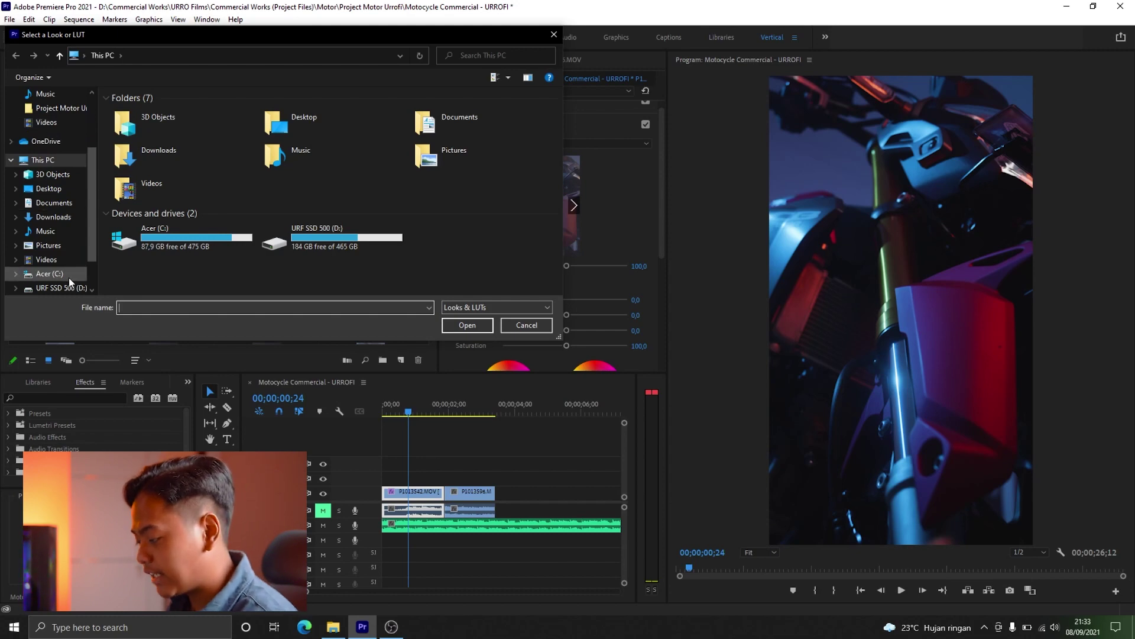
{"action": "left_click", "coordinate": [59, 259]}
{"action": "double_click", "coordinate": [149, 124]}
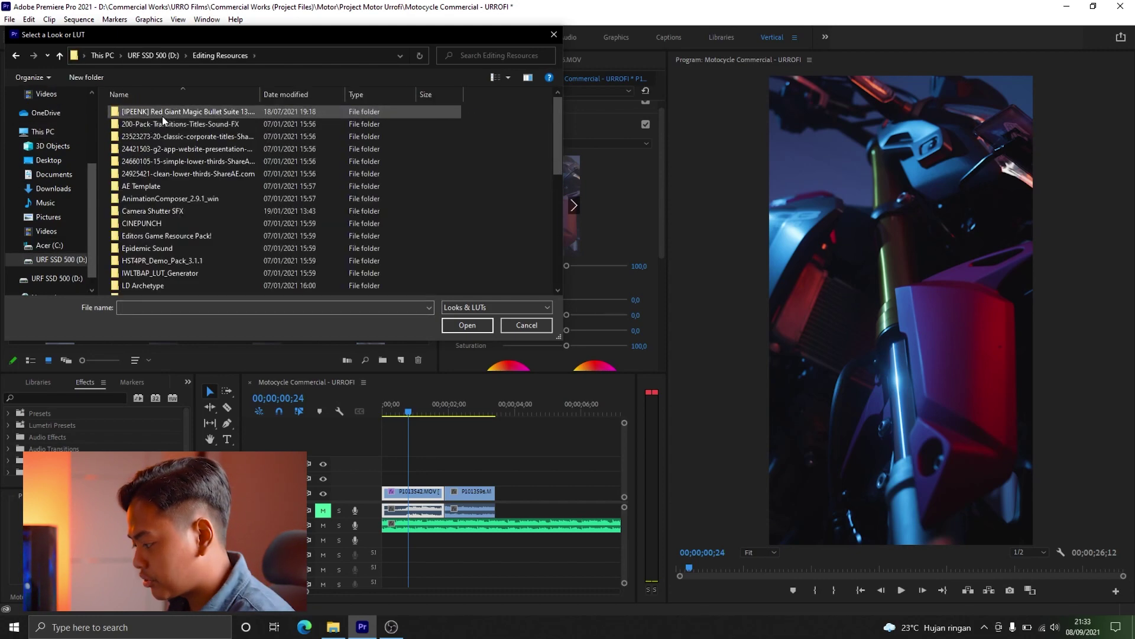
{"action": "scroll", "coordinate": [177, 183], "scroll_direction": "down", "scroll_amount": 3}
{"action": "double_click", "coordinate": [147, 177]}
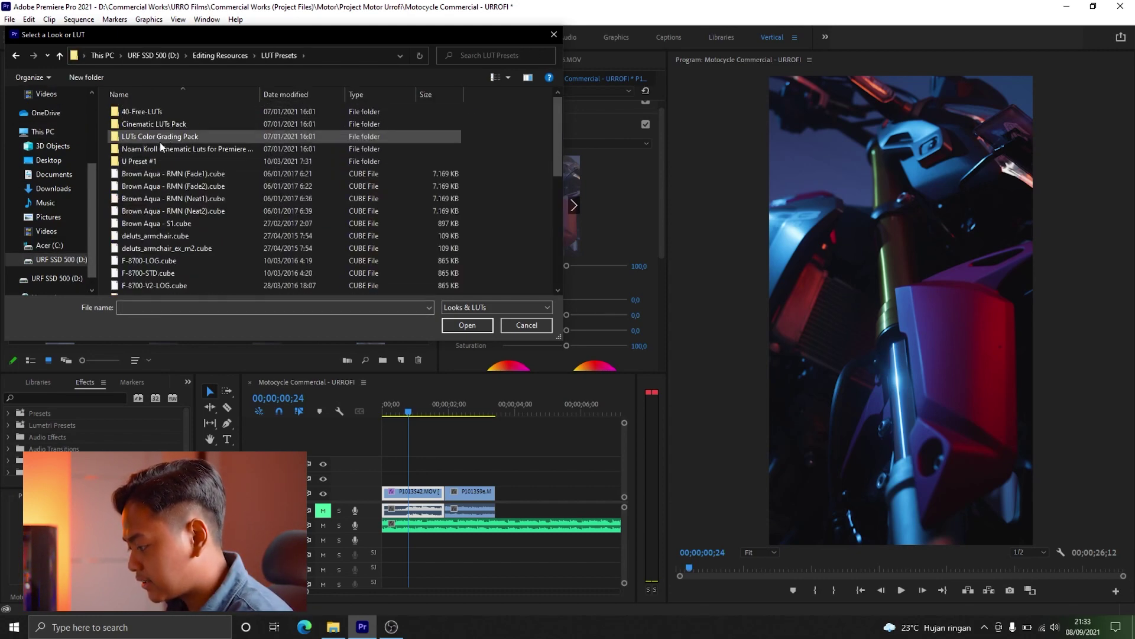
{"action": "double_click", "coordinate": [152, 161]}
{"action": "double_click", "coordinate": [153, 148]}
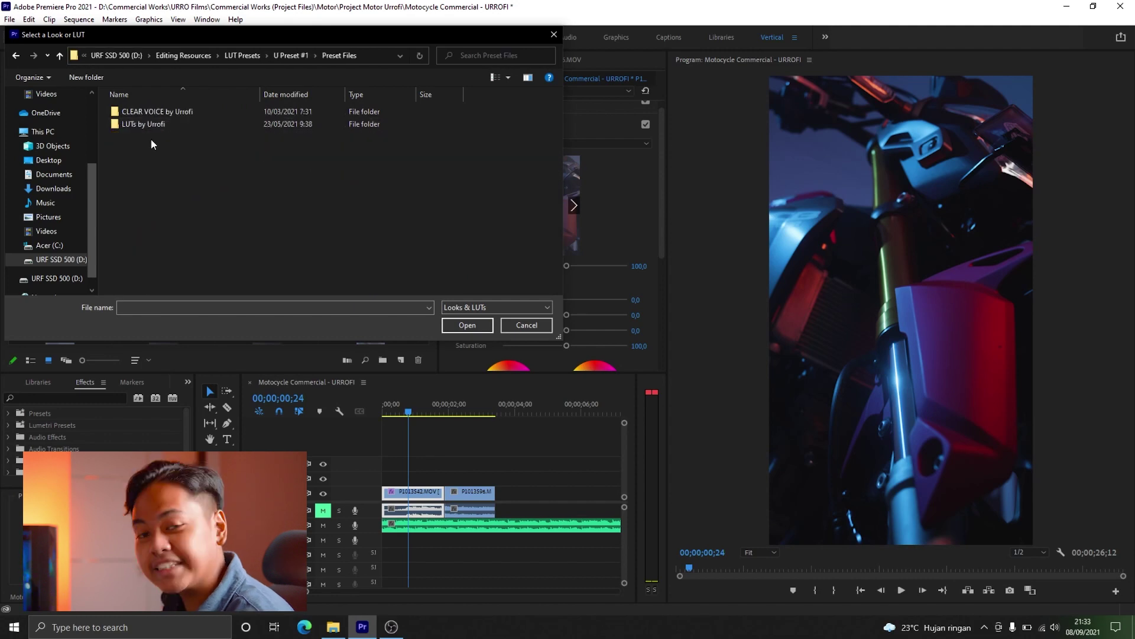
- Apply ORANGE BLUE.cube from the LUTs subfolder as the creative look and set its Intensity to 24,5
{"action": "double_click", "coordinate": [199, 123]}
{"action": "left_click", "coordinate": [199, 123]}
{"action": "left_click", "coordinate": [192, 149]}
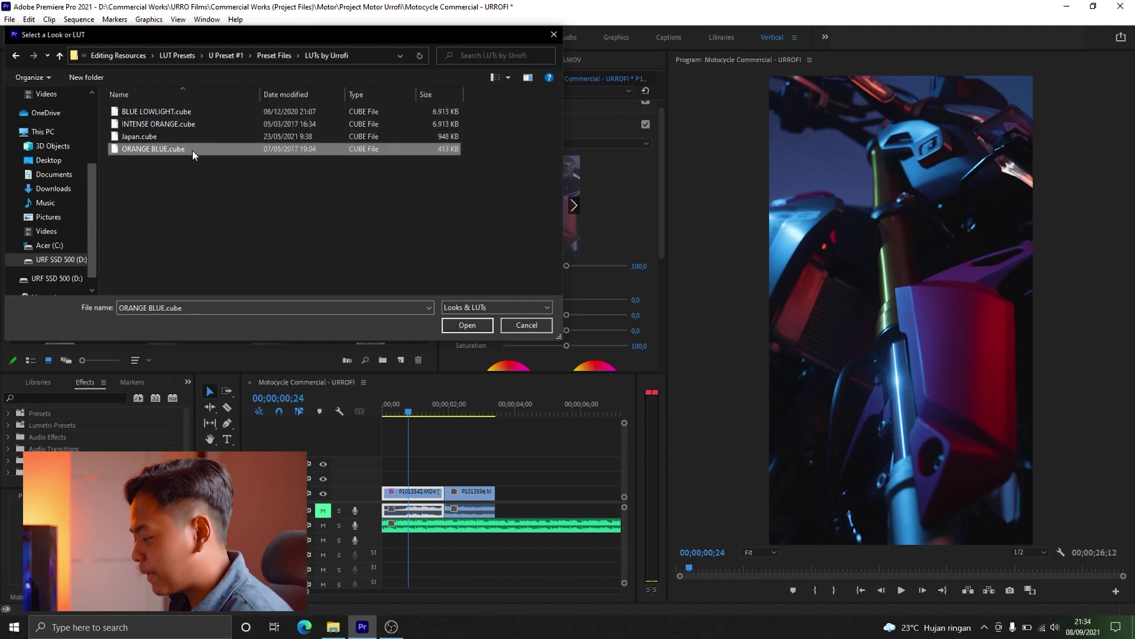
{"action": "double_click", "coordinate": [193, 149]}
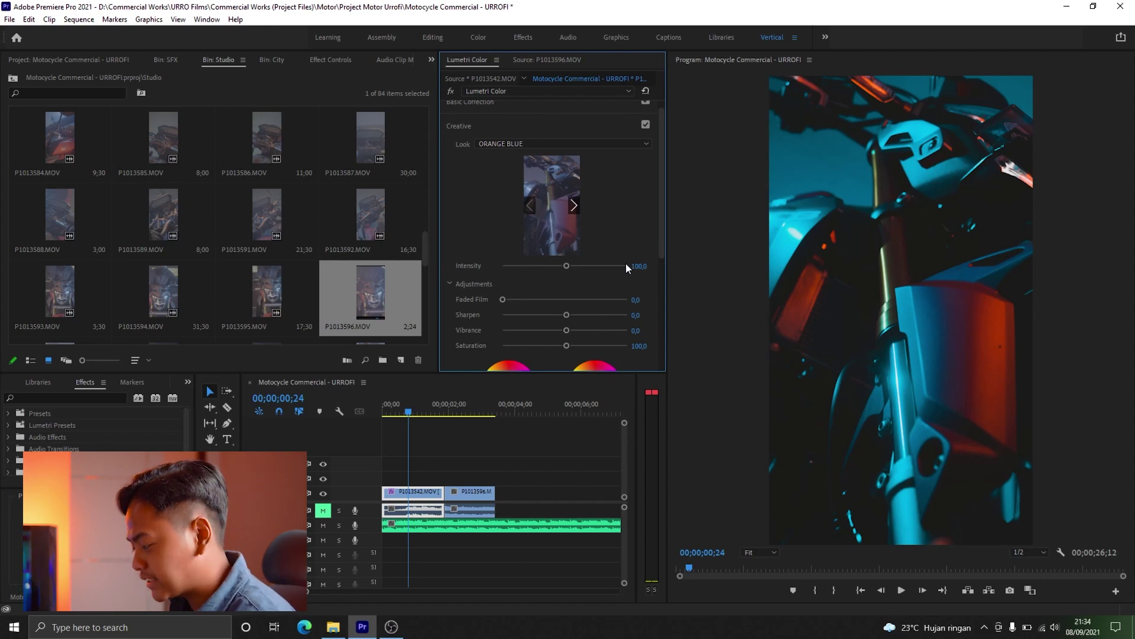
{"action": "left_click", "coordinate": [515, 265]}
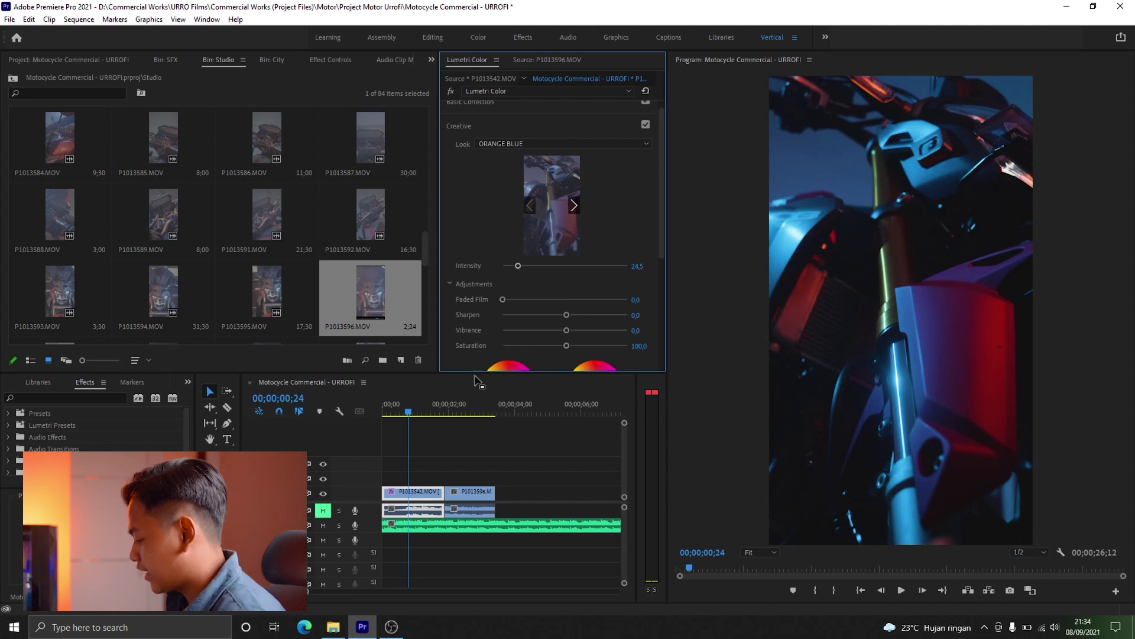
- Play the graded P1013542.MOV clip from near the start of the timeline to check its look
{"action": "left_click", "coordinate": [391, 412]}
{"action": "key", "text": "space"}
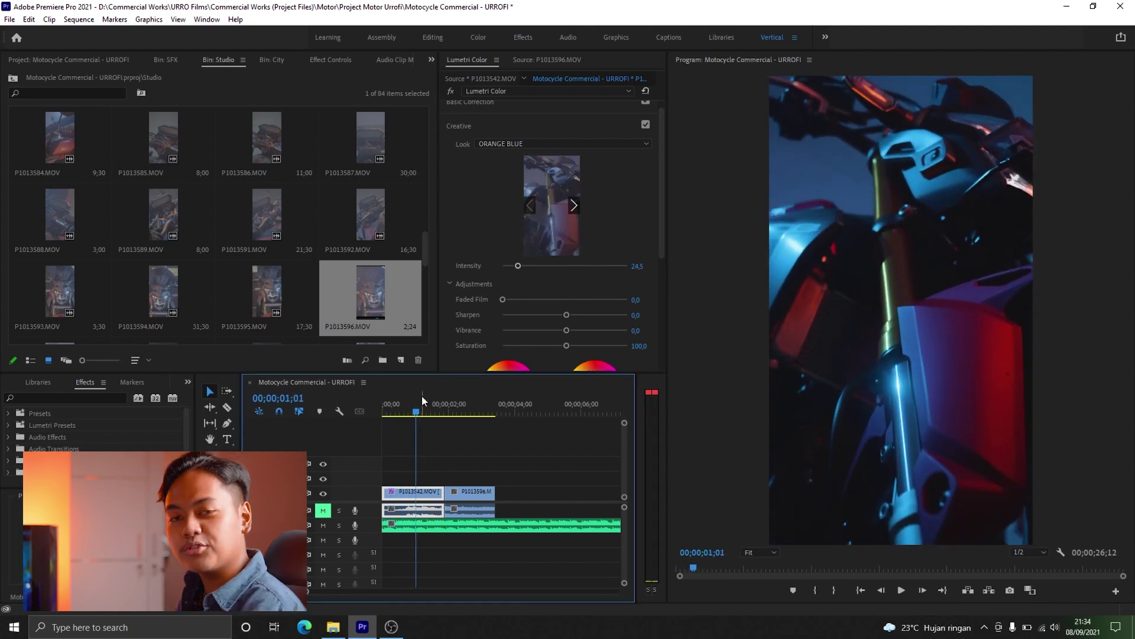
{"action": "key", "text": "space"}
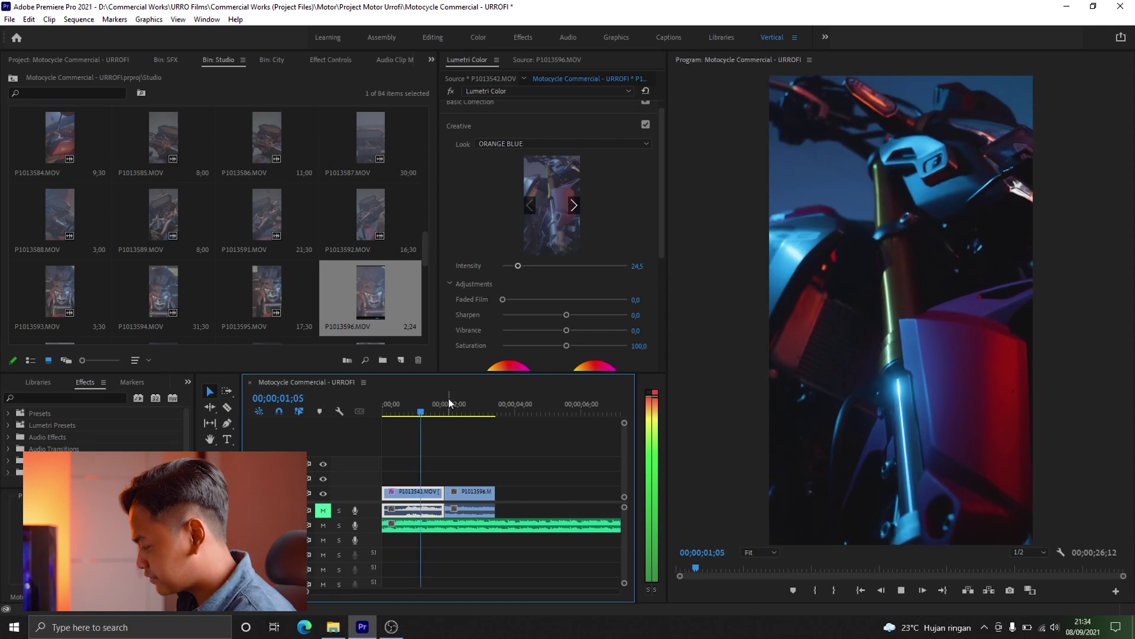
- Apply the VLog_to_V709_forV35_ver100 Input LUT to P1013596.MOV and set Contrast to 60,4, Shadows to -49,1 and Blacks to -16,0
{"action": "left_click", "coordinate": [451, 411]}
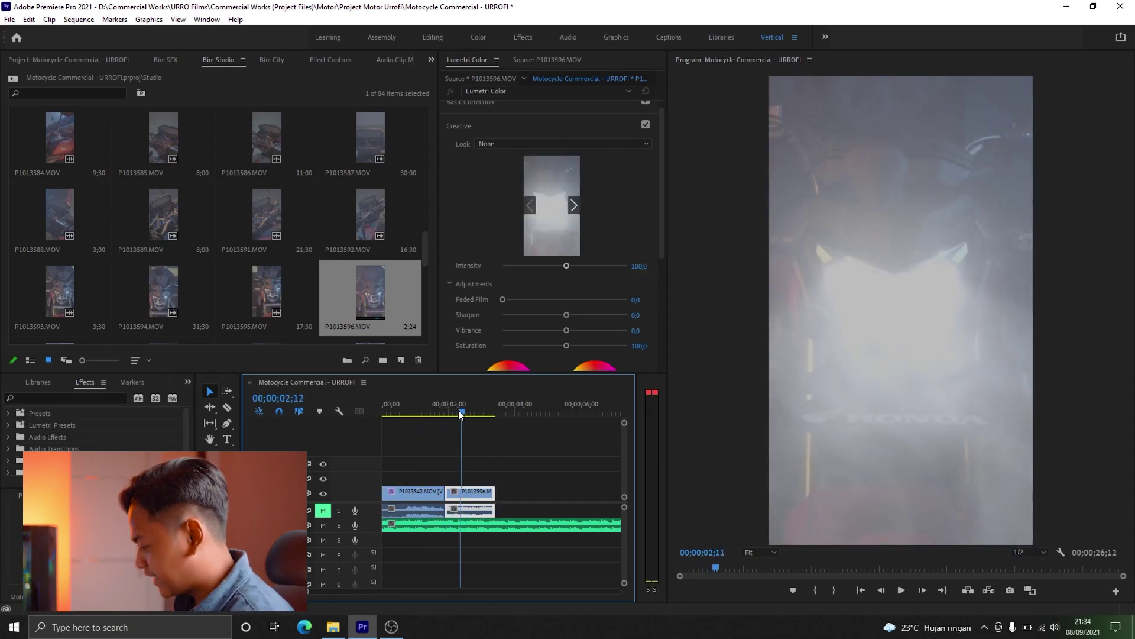
{"action": "scroll", "coordinate": [515, 115], "scroll_direction": "up", "scroll_amount": 1}
{"action": "left_click", "coordinate": [495, 111]}
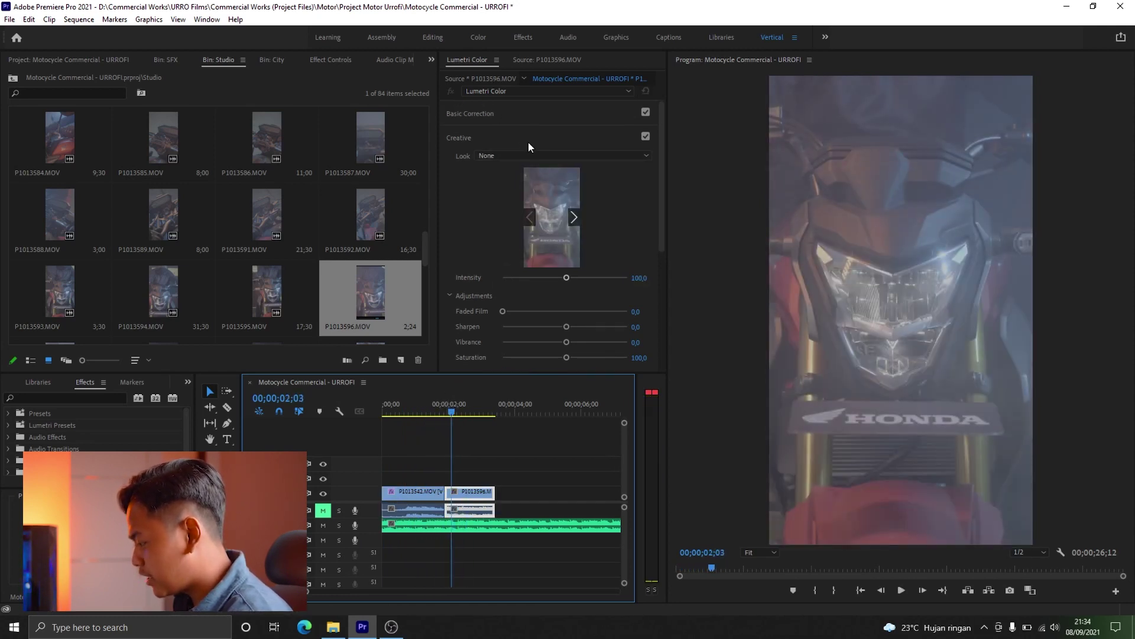
{"action": "left_click", "coordinate": [556, 131]}
{"action": "left_click", "coordinate": [545, 159]}
{"action": "double_click", "coordinate": [171, 123]}
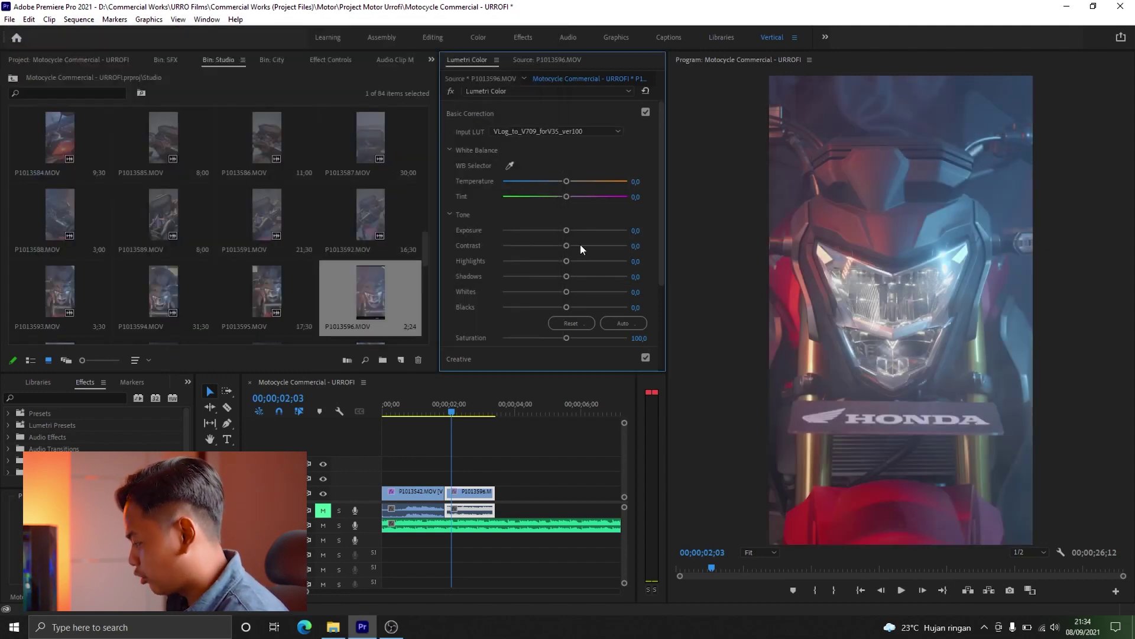
{"action": "left_click_drag", "start_coordinate": [593, 246], "coordinate": [554, 305]}
{"action": "scroll", "coordinate": [636, 249], "scroll_direction": "down", "scroll_amount": 1}
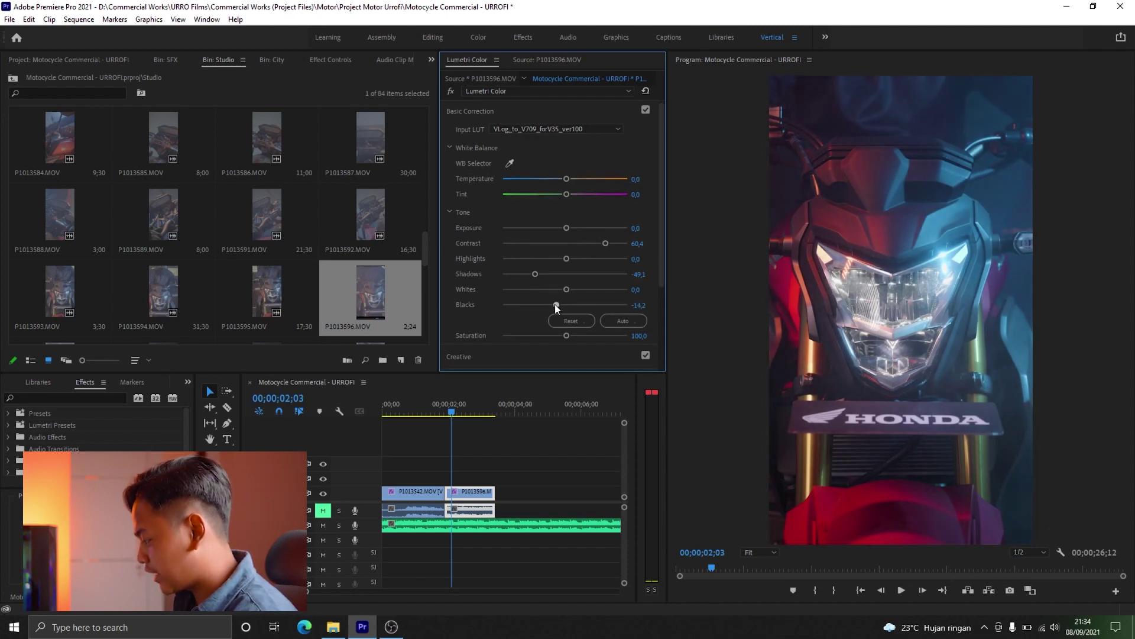
- Apply the ORANGE BLUE creative look to P1013596.MOV and set its Intensity to about 15
{"action": "scroll", "coordinate": [574, 293], "scroll_direction": "down", "scroll_amount": 8}
{"action": "scroll", "coordinate": [556, 111], "scroll_direction": "up", "scroll_amount": 1}
{"action": "left_click", "coordinate": [498, 122]}
{"action": "left_click", "coordinate": [495, 151]}
{"action": "double_click", "coordinate": [230, 151]}
{"action": "left_click", "coordinate": [511, 244]}
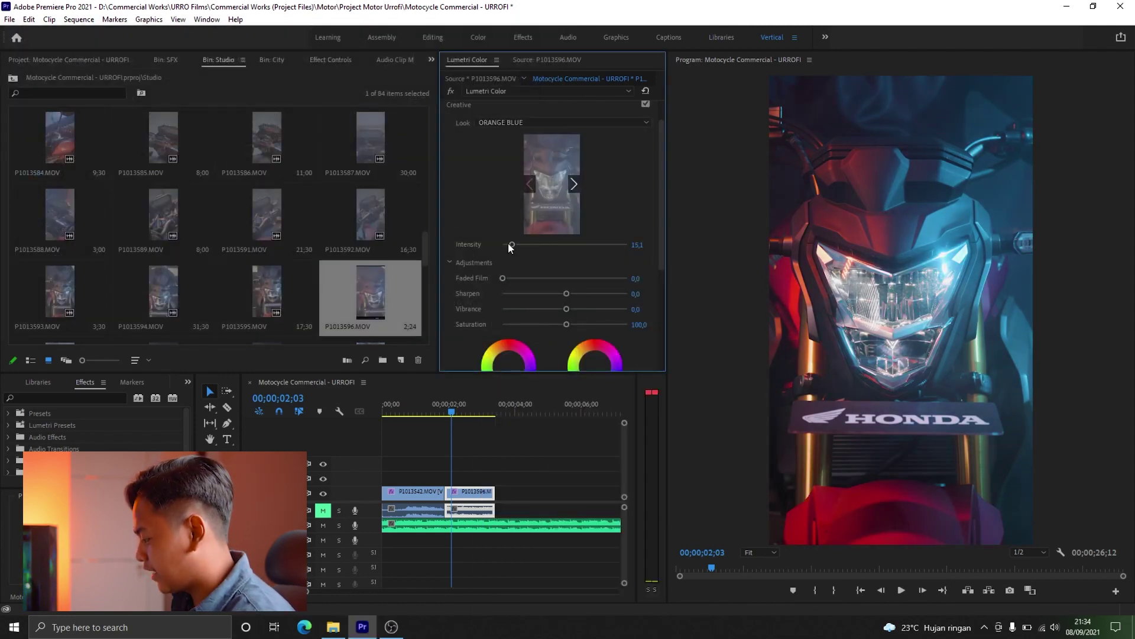
- Strengthen the P1013596.MOV grade by setting Contrast to 84,0 and Shadows to -67,0
{"action": "scroll", "coordinate": [477, 212], "scroll_direction": "up", "scroll_amount": 8}
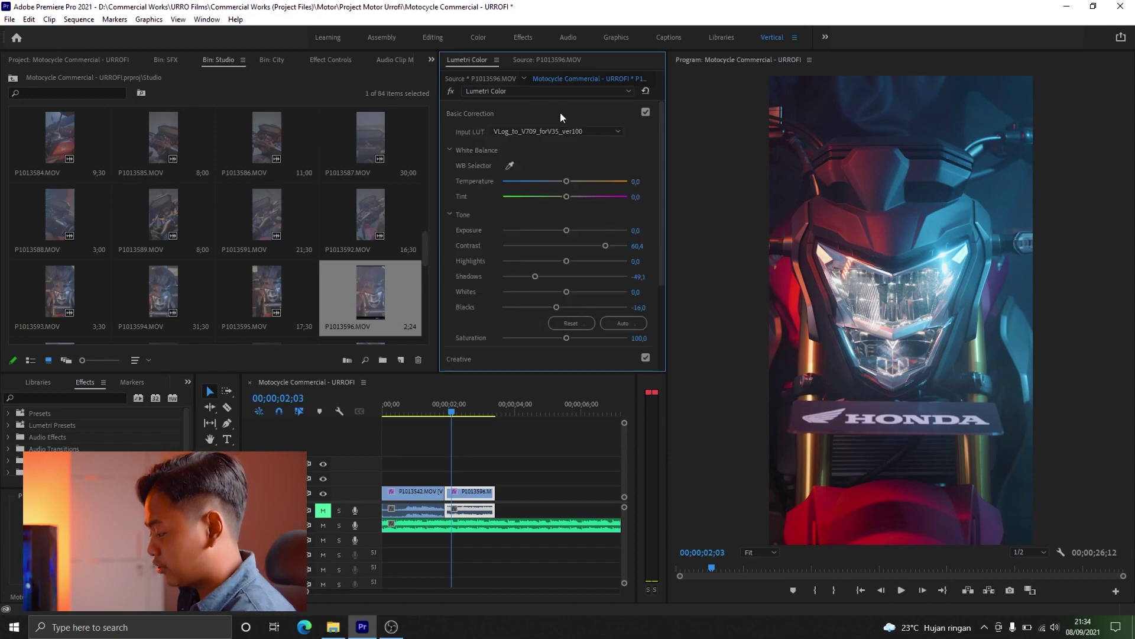
{"action": "left_click_drag", "start_coordinate": [616, 246], "coordinate": [618, 246]}
{"action": "left_click_drag", "start_coordinate": [535, 276], "coordinate": [523, 277]}
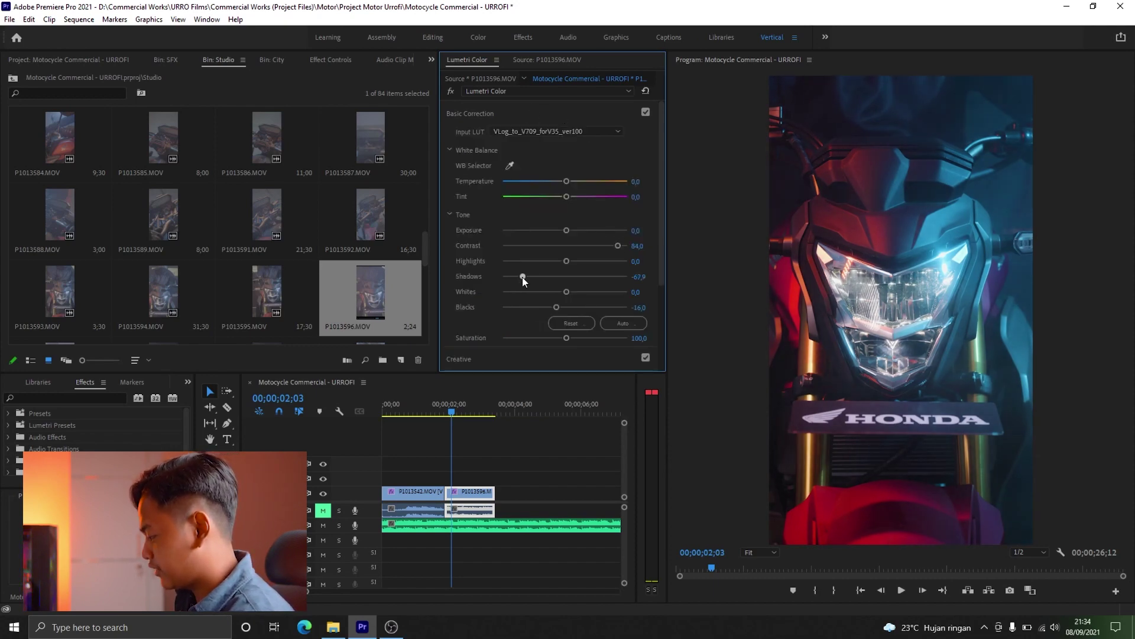
- Check the graded P1013596.MOV clip in playback and at 00;00;02;00, and look over its Basic Correction settings
{"action": "key", "text": "space"}
{"action": "left_click", "coordinate": [449, 407]}
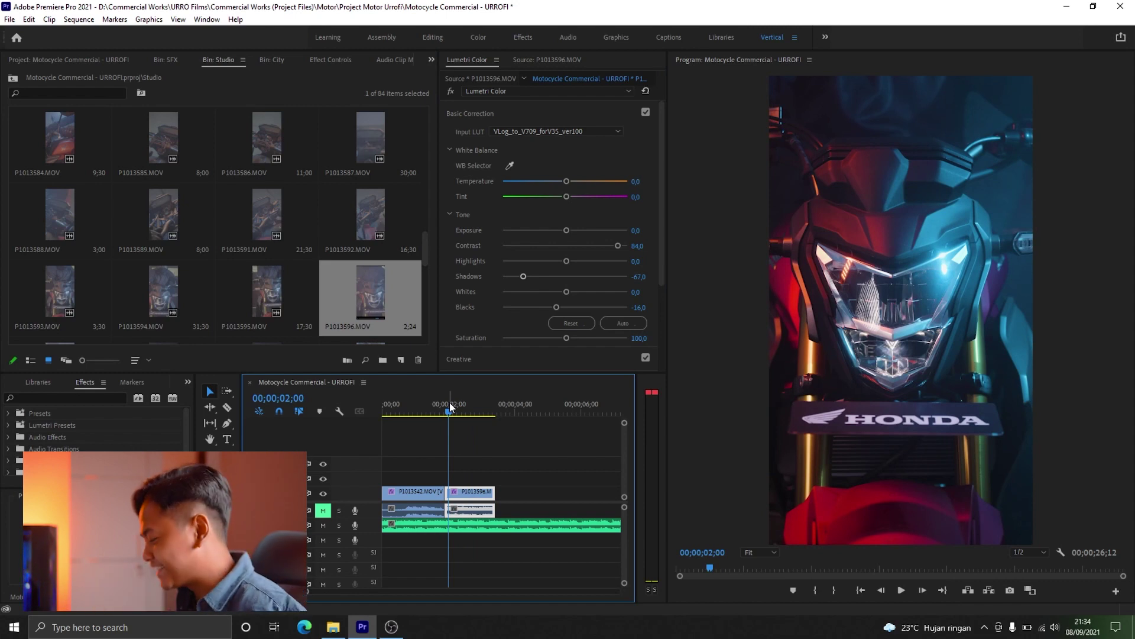
{"action": "scroll", "coordinate": [565, 180], "scroll_direction": "down", "scroll_amount": 2}
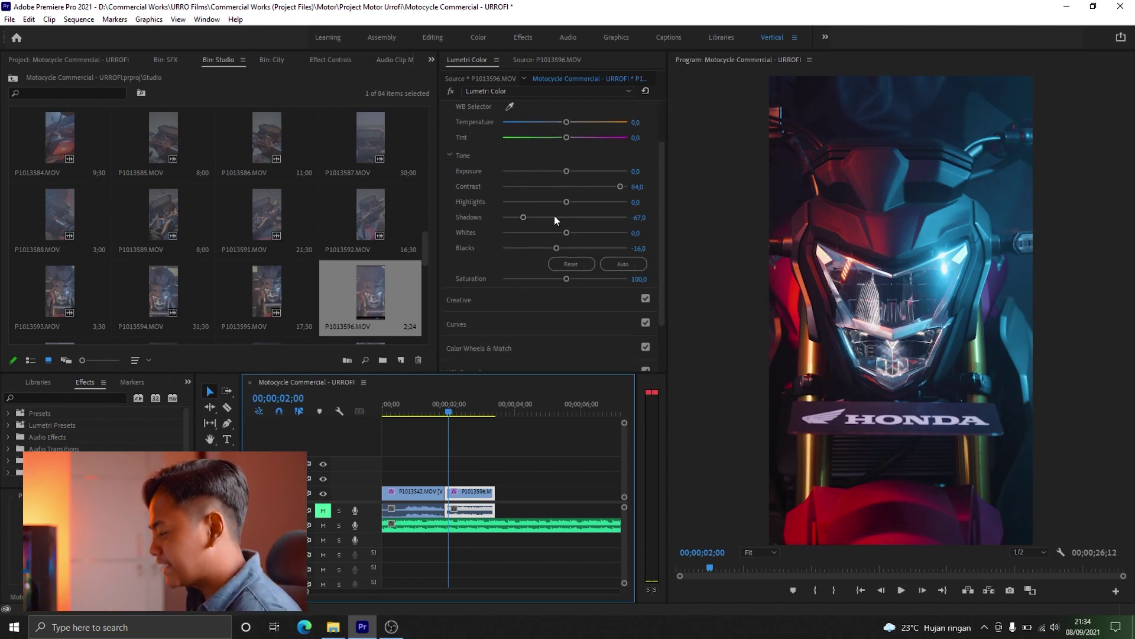
{"action": "scroll", "coordinate": [555, 216], "scroll_direction": "up", "scroll_amount": 2}
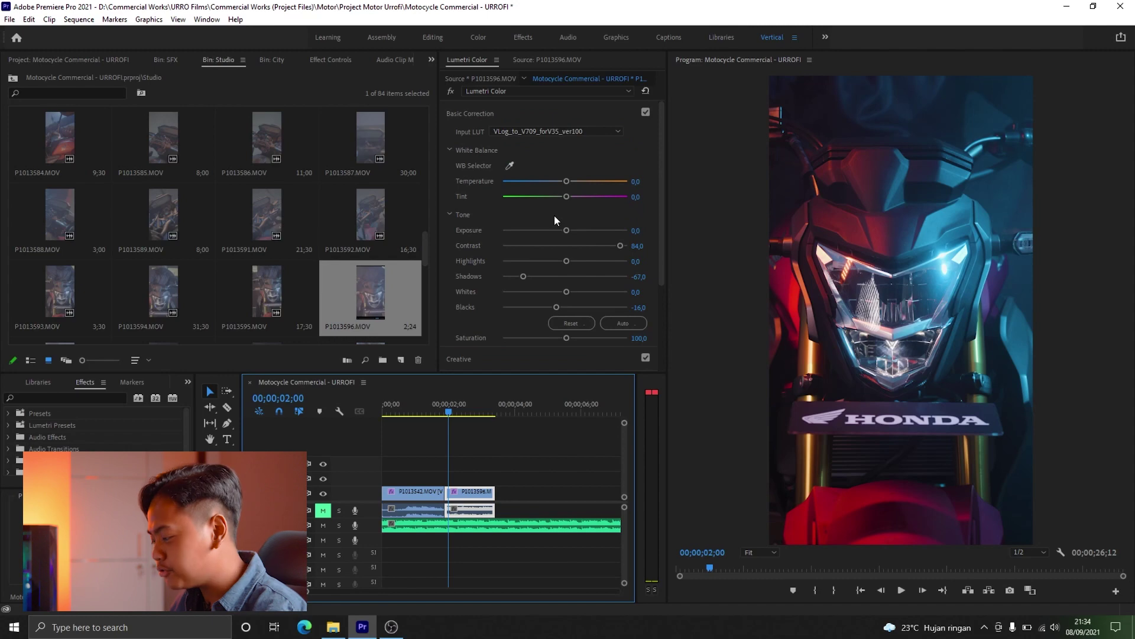